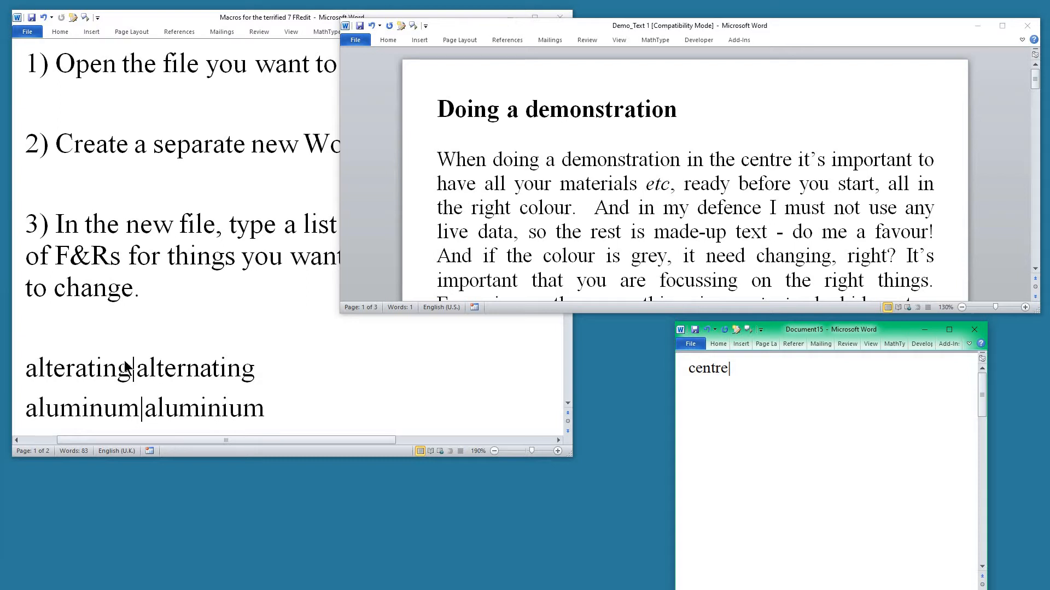
# Complete the first entry in the new find-and-replace list as "centre|center", using the vertical-bar format from the instruction document.
pyautogui.click(130, 369)
pyautogui.moveTo(131, 376); pyautogui.dragTo(137, 380)
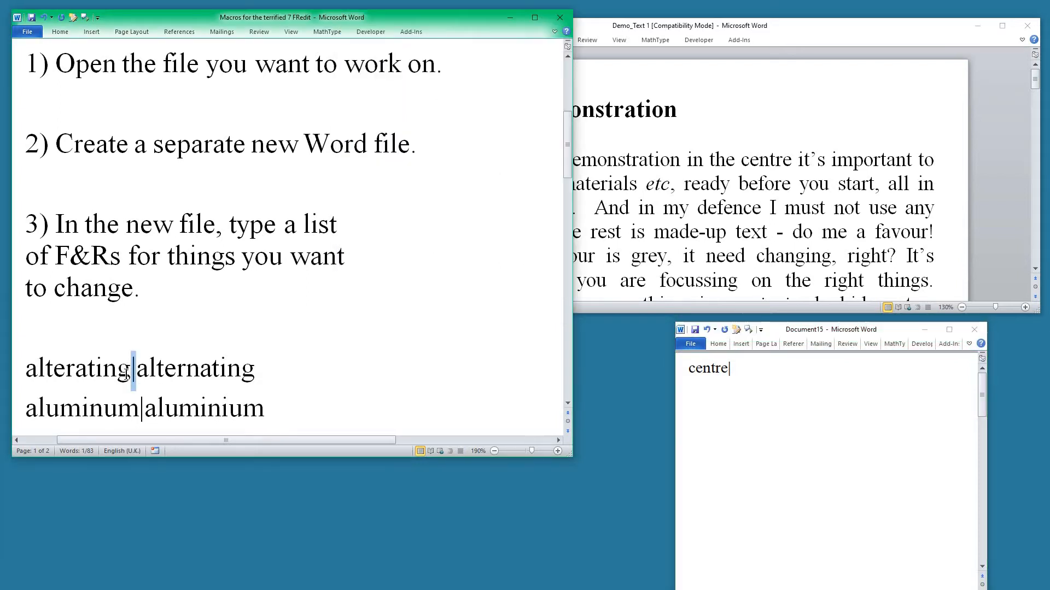
pyautogui.press('ctrl')
pyautogui.click(149, 372)
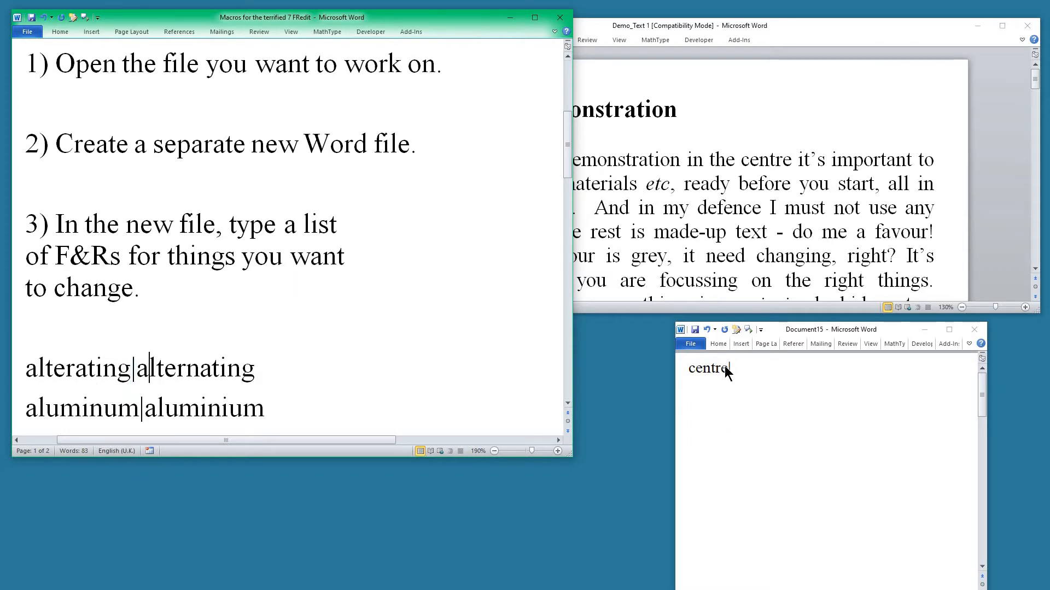
pyautogui.click(749, 367)
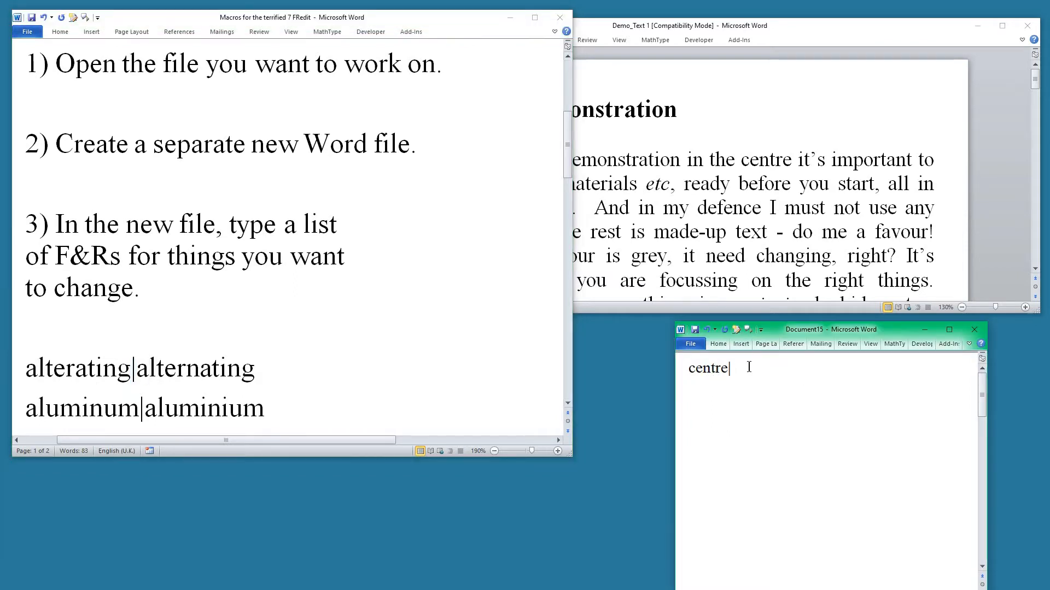
pyautogui.write('|center')
# Run the SpellingErrorLister macro on Demo_Text 1 with the English (U.S.) dictionary.
pyautogui.click(722, 28)
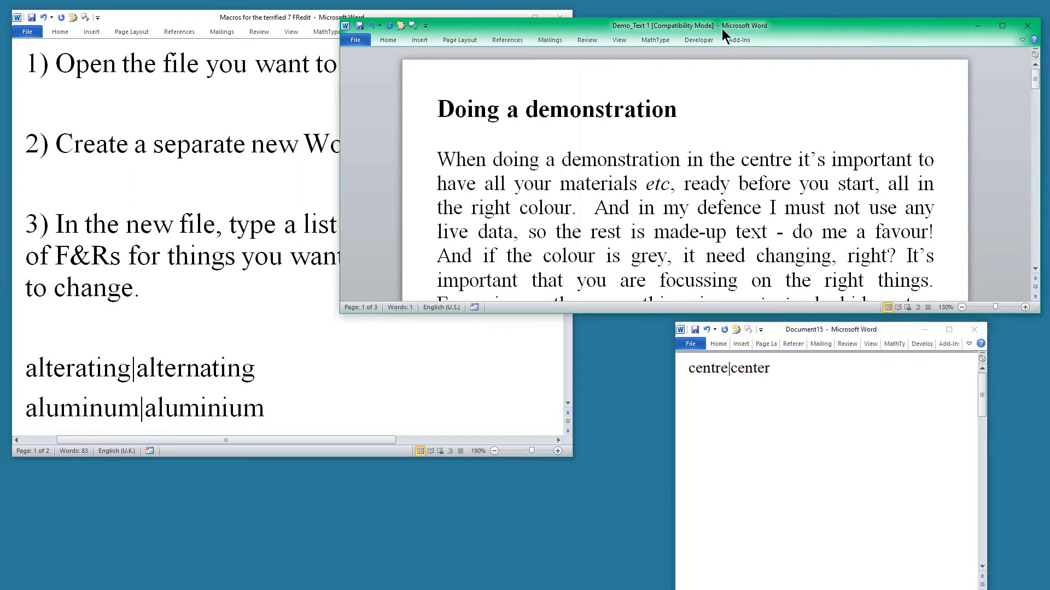
pyautogui.click(626, 221)
pyautogui.hotkey('alt', 'F8')
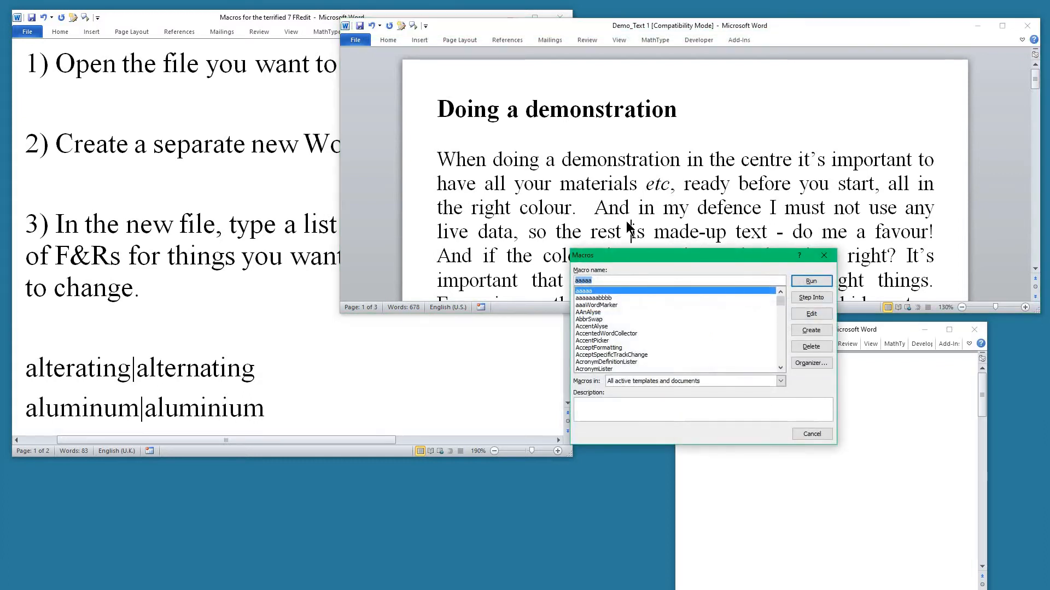
pyautogui.write('spe')
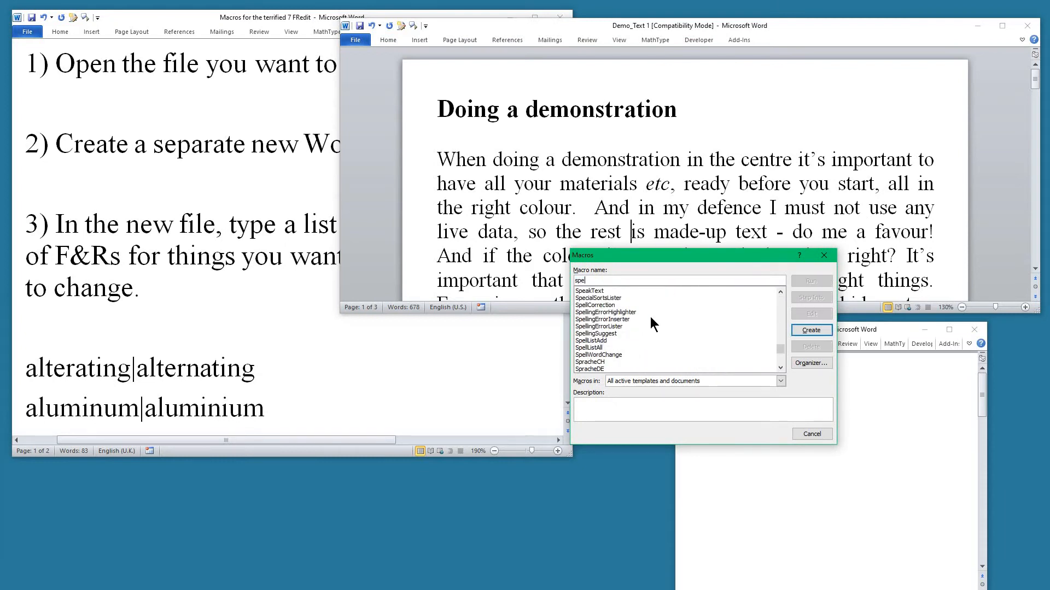
pyautogui.click(619, 326)
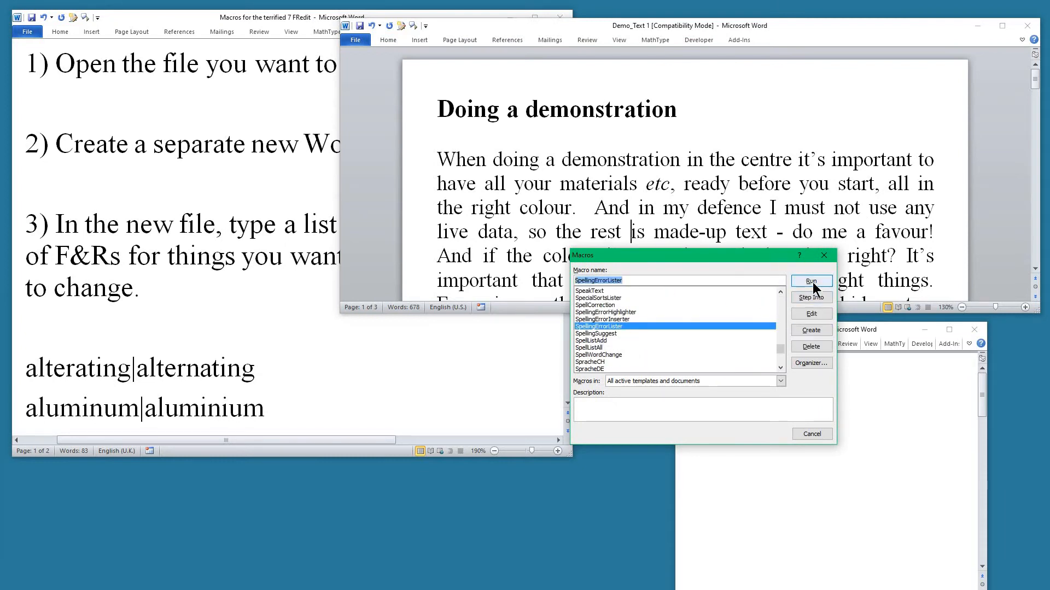
pyautogui.click(812, 281)
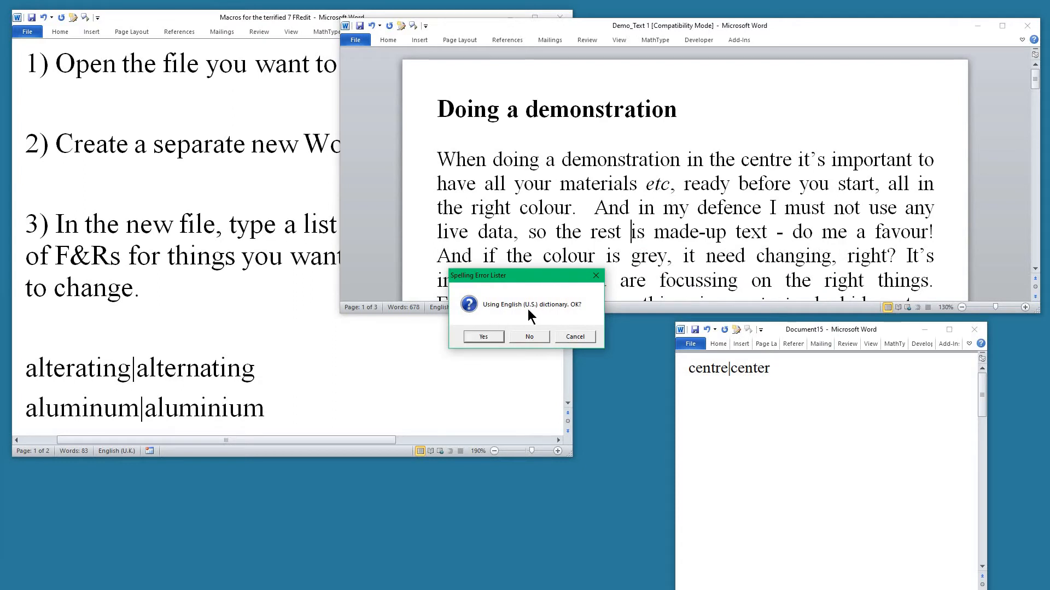
pyautogui.click(484, 336)
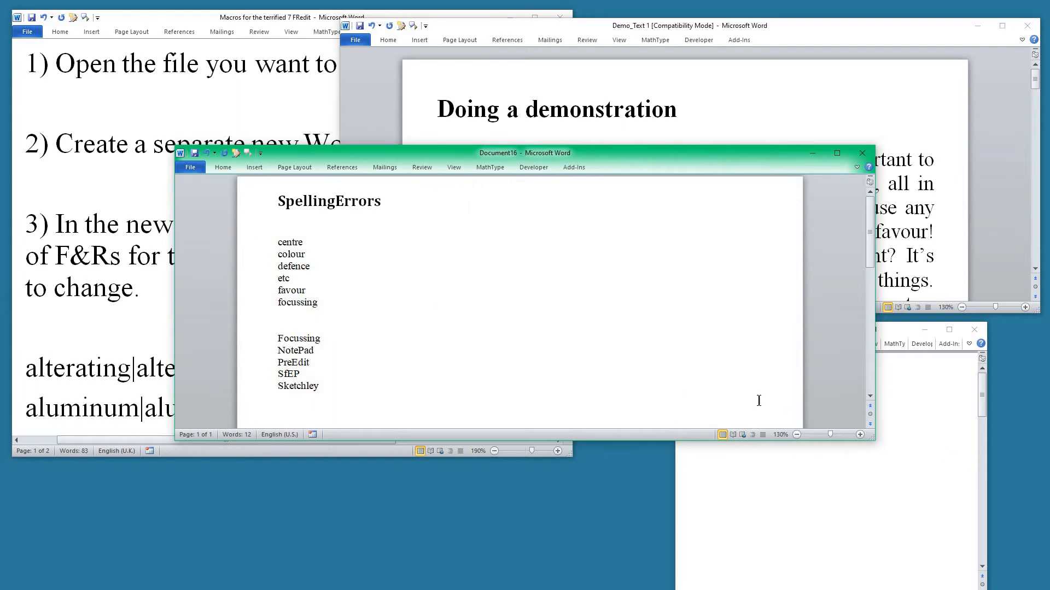
# Zoom the SpellingErrors document to 230% and shrink its window to a narrow column showing the lowercase words.
pyautogui.moveTo(874, 475); pyautogui.dragTo(785, 578)
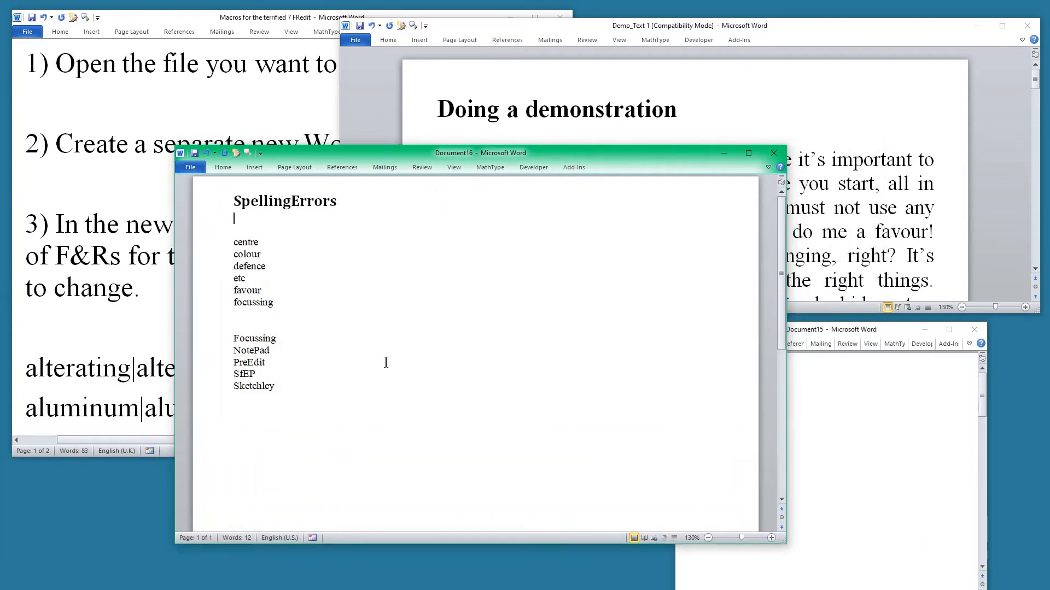
pyautogui.scroll(10, 385, 361)
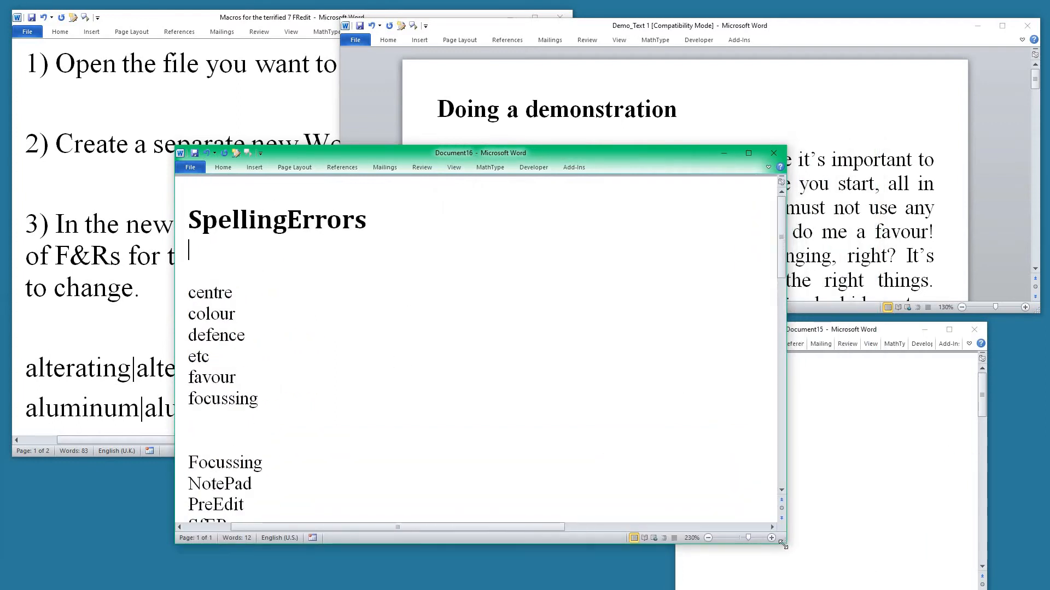
pyautogui.moveTo(786, 544); pyautogui.dragTo(321, 446)
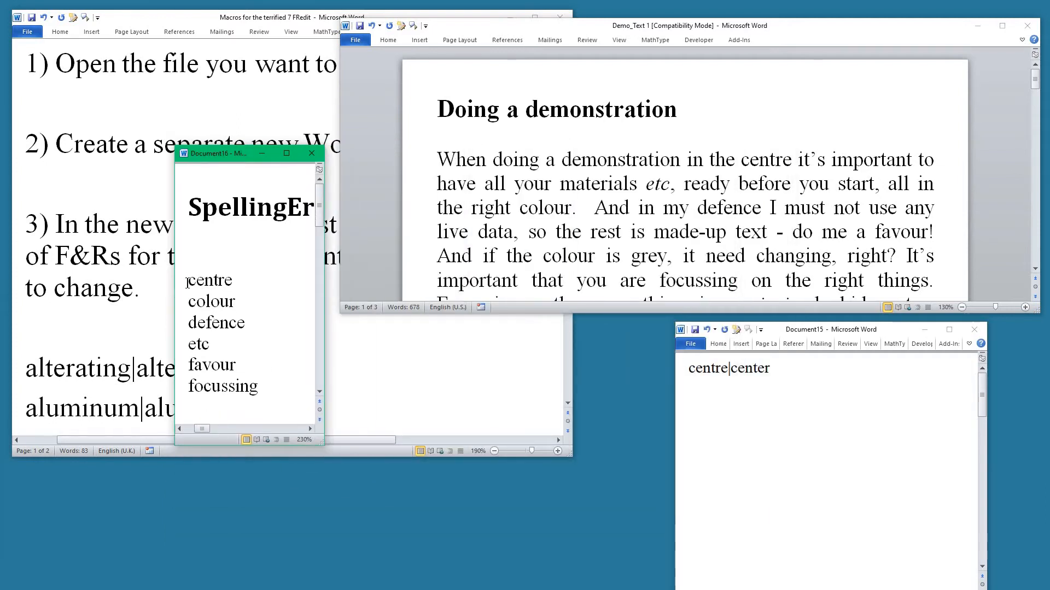
# Copy the lowercase words from centre to focussing into the find-and-replace list below "centre|center".
pyautogui.moveTo(187, 281); pyautogui.dragTo(281, 391)
pyautogui.hotkey('ctrl', 'c')
pyautogui.click(741, 416)
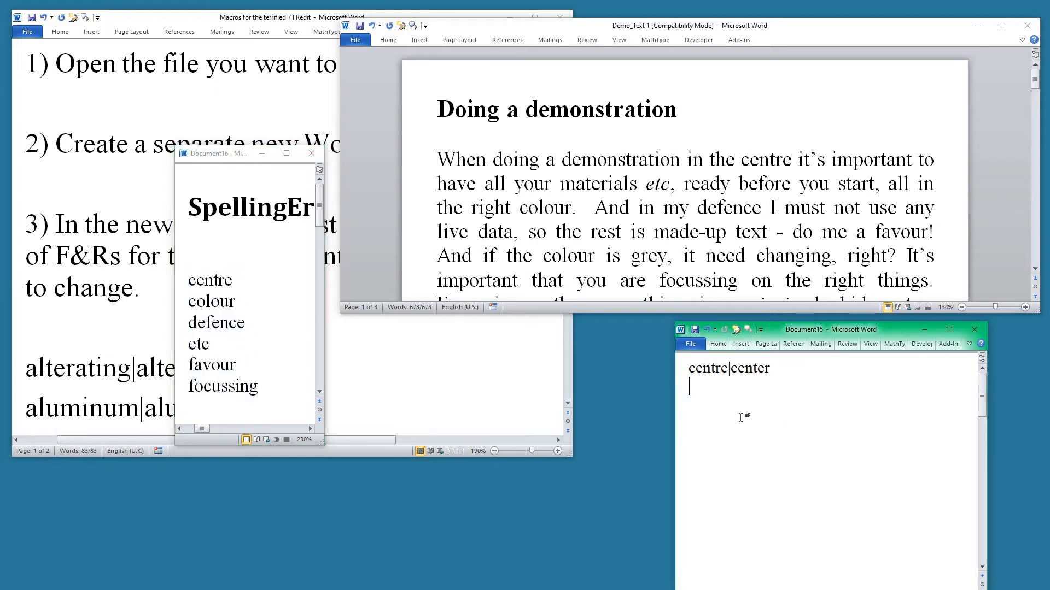
pyautogui.hotkey('ctrl', 'v')
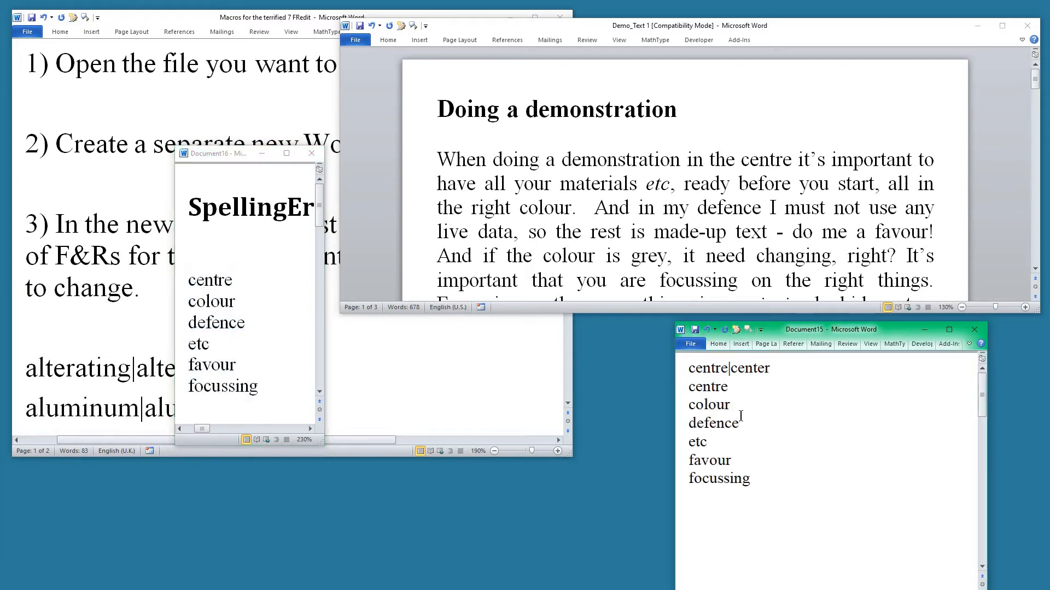
# Add a vertical bar after each of the copied words in the find-and-replace list.
pyautogui.click(744, 386)
pyautogui.click(750, 424)
pyautogui.write('| etc')
pyautogui.write('|')
pyautogui.click(738, 461)
pyautogui.write('|')
# Move the "etc|" line to the end of the list and separate it from the other entries with a "#" line and a blank line.
pyautogui.click(676, 444)
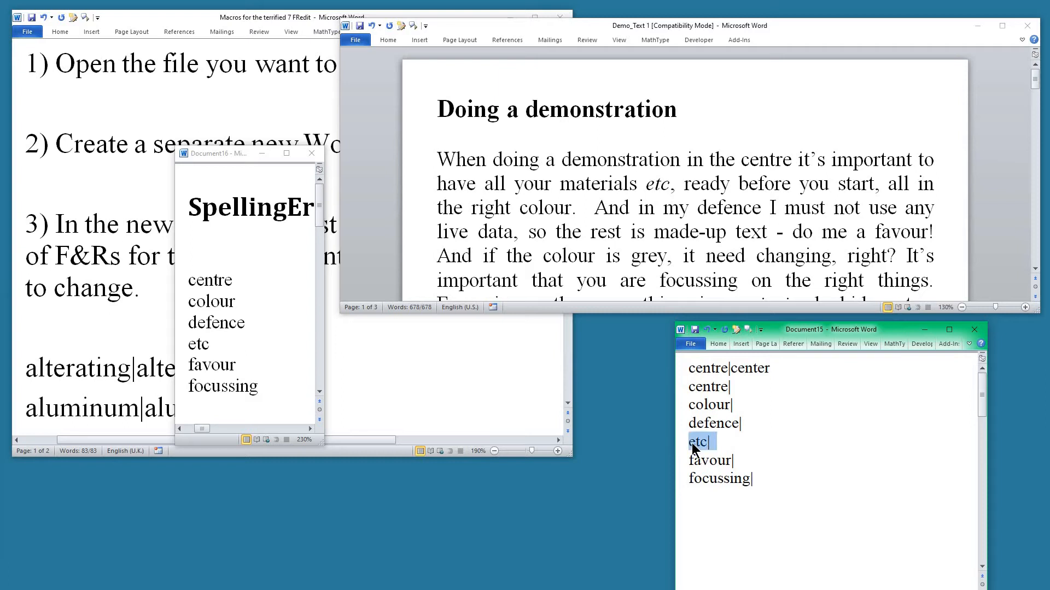
pyautogui.moveTo(691, 507); pyautogui.dragTo(692, 511)
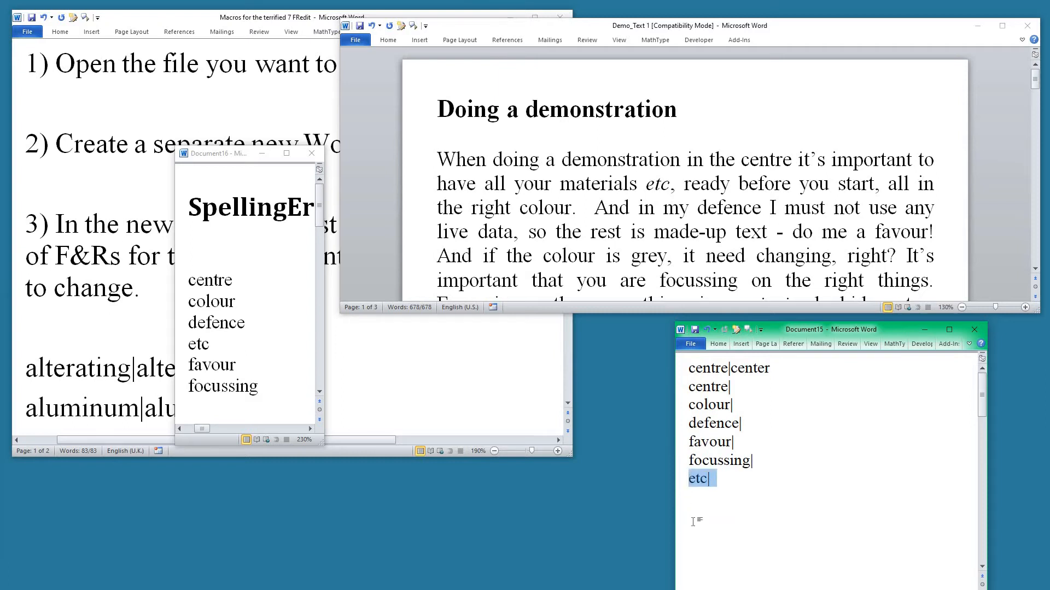
pyautogui.click(768, 461)
pyautogui.press('Return')
pyautogui.press('Return')
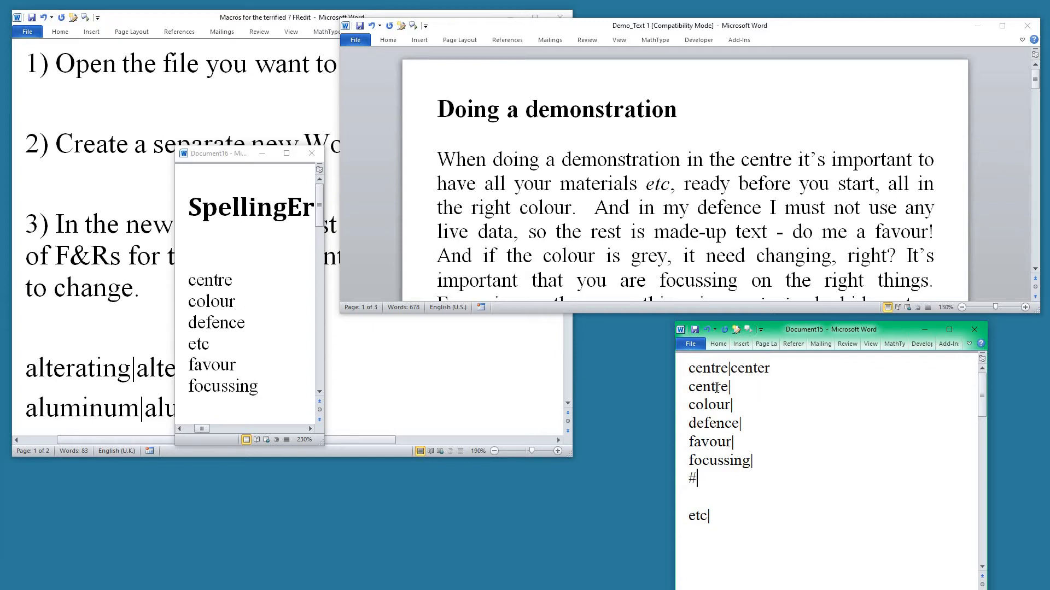
# Delete the duplicate "centre|" line and complete the colour entry as "colour|color".
pyautogui.click(678, 393)
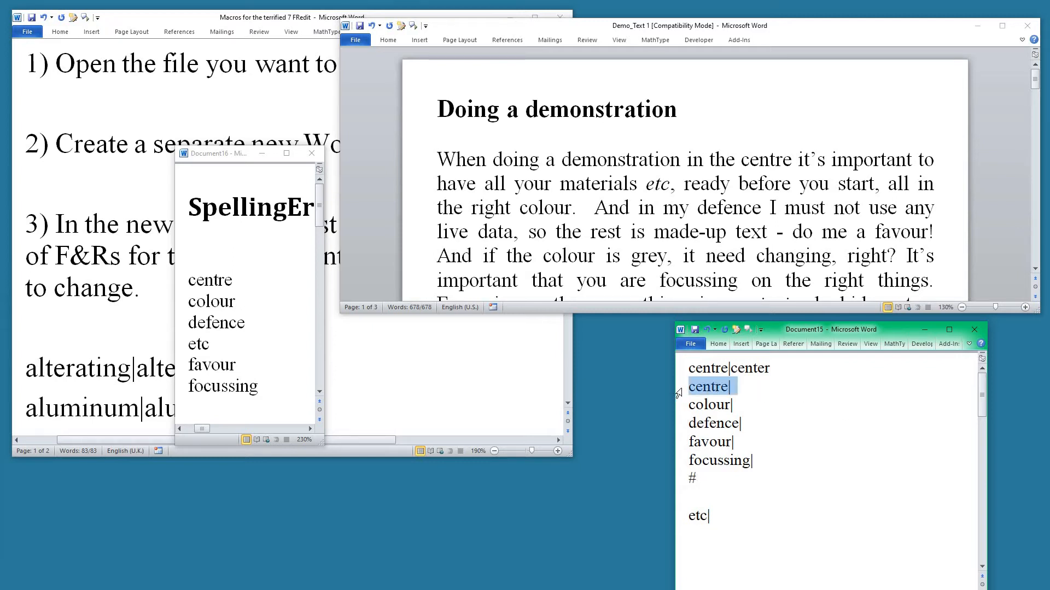
pyautogui.press('Delete')
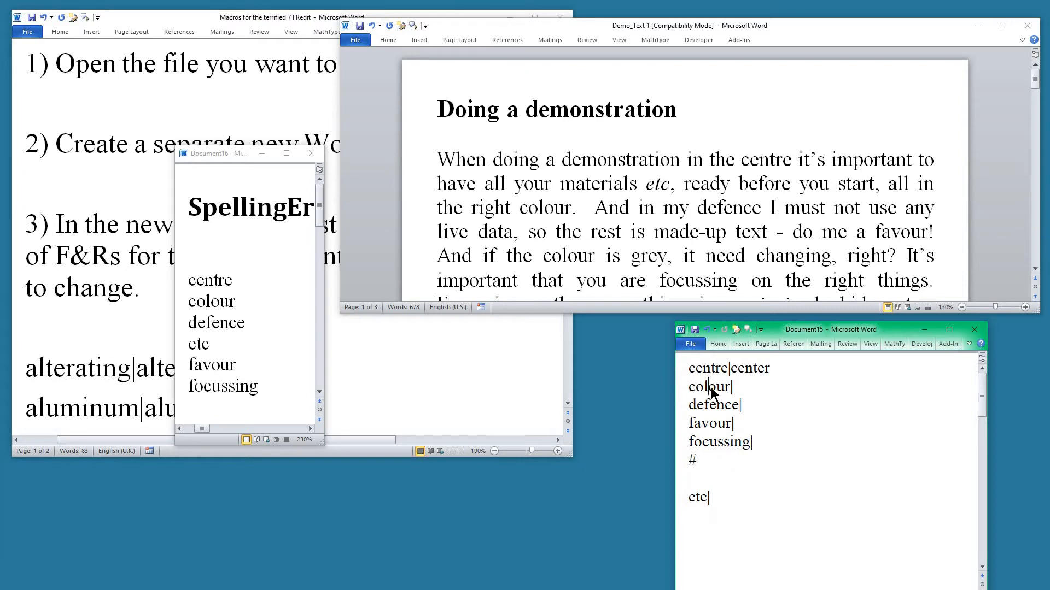
pyautogui.doubleClick(710, 388)
pyautogui.moveTo(709, 391); pyautogui.dragTo(751, 387)
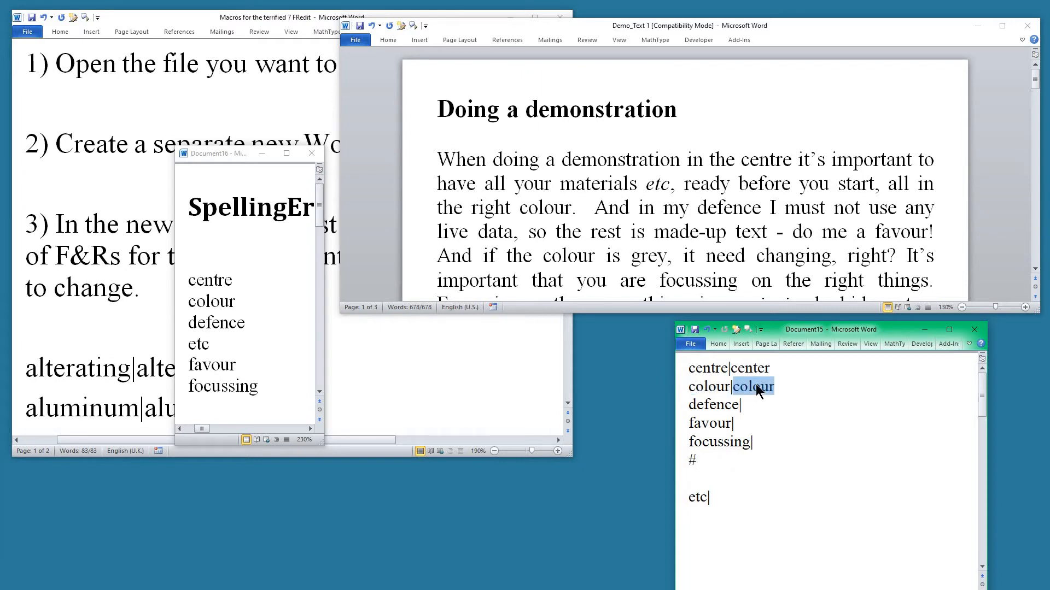
pyautogui.click(761, 387)
pyautogui.press('BackSpace')
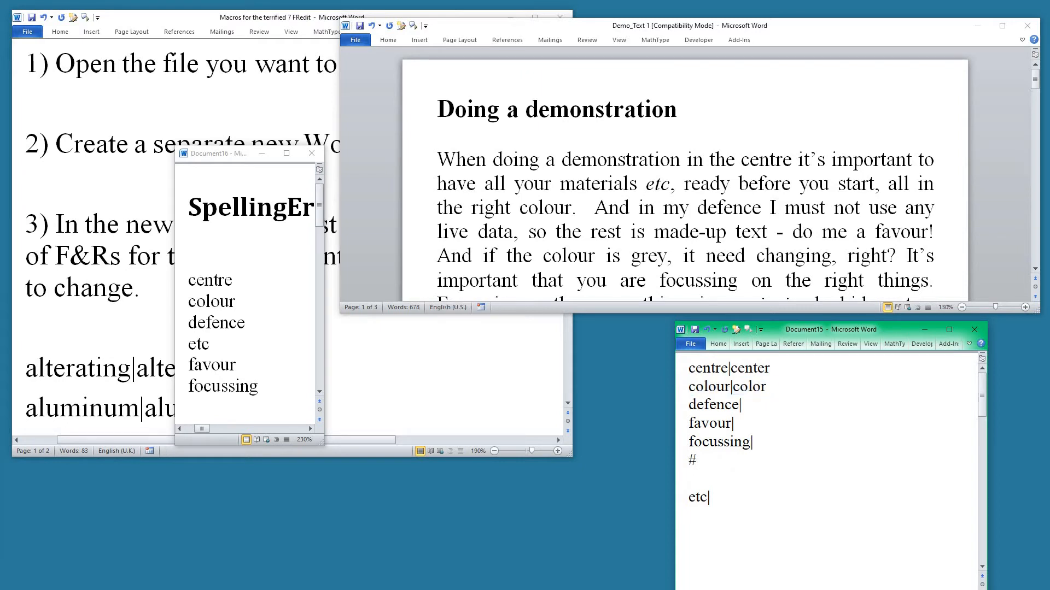
# Complete the next two list entries as "defence|defene" and "favour|favor" by copying each word and removing a letter.
pyautogui.doubleClick(733, 405)
pyautogui.moveTo(730, 406); pyautogui.dragTo(766, 414)
pyautogui.click(785, 405)
pyautogui.press('BackSpace')
pyautogui.doubleClick(711, 424)
pyautogui.moveTo(710, 424); pyautogui.dragTo(760, 429)
pyautogui.click(769, 424)
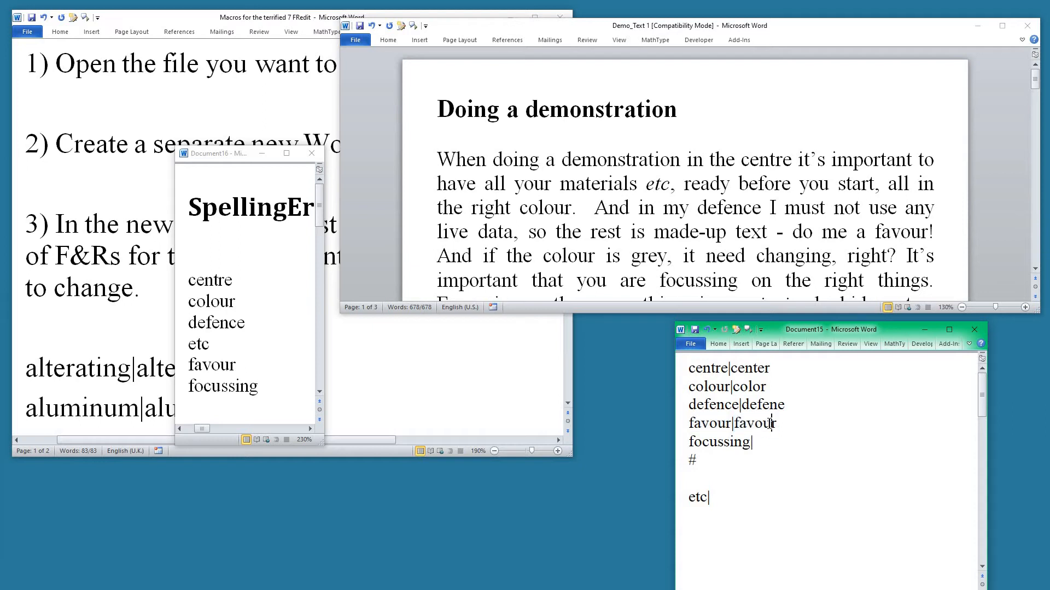
pyautogui.press('BackSpace')
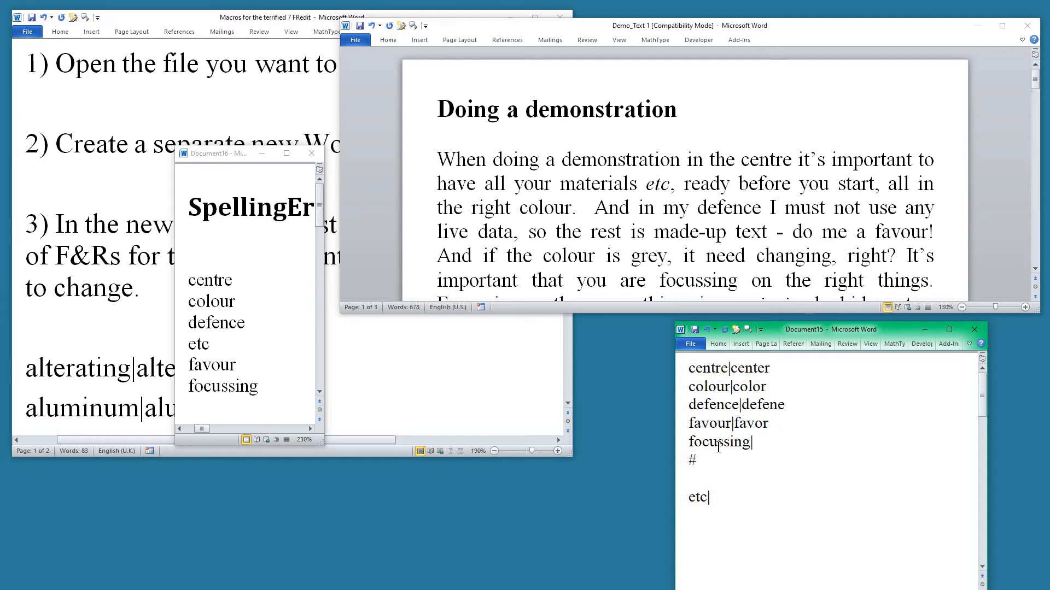
# Complete the last entry above the "#" line as "focussing|focusing".
pyautogui.doubleClick(718, 443)
pyautogui.moveTo(718, 443); pyautogui.dragTo(796, 446)
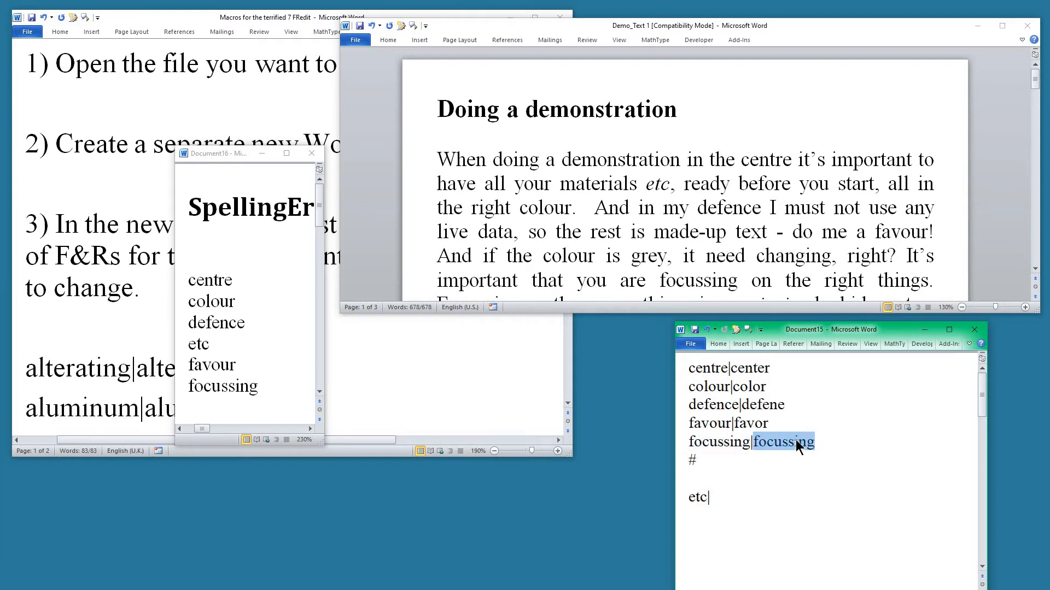
pyautogui.click(797, 444)
pyautogui.press('BackSpace')
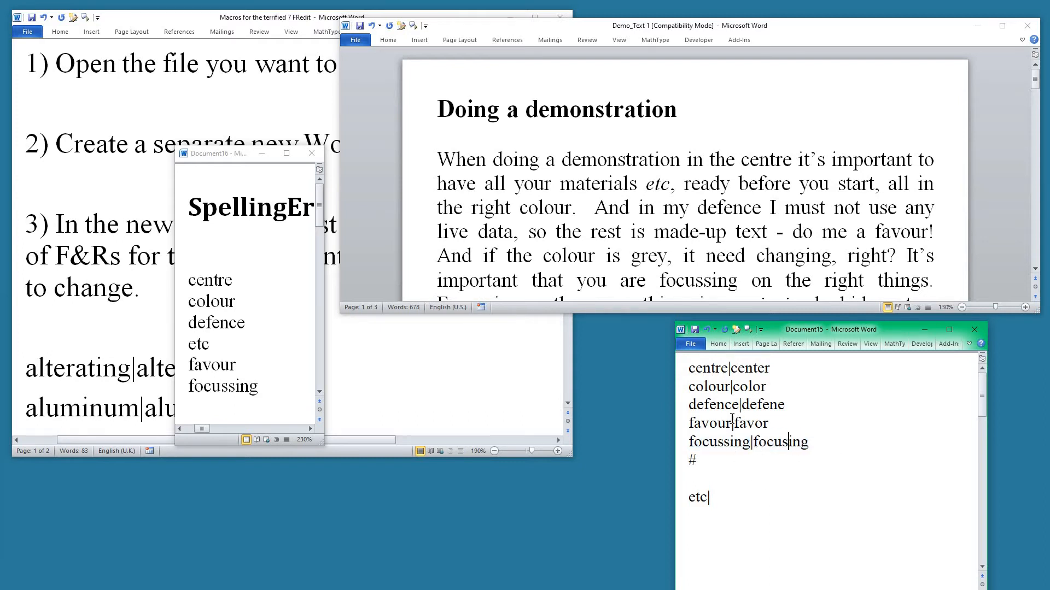
# Close the SpellingErrors document without saving, and rearrange the windows so only Demo_Text 1 and the list remain in view.
pyautogui.click(312, 155)
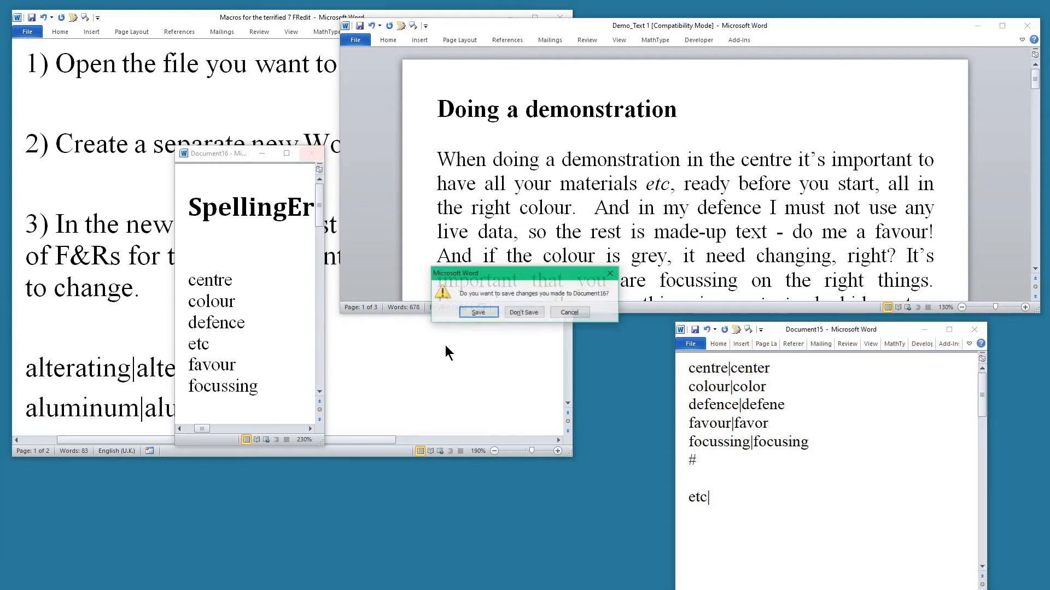
pyautogui.click(531, 310)
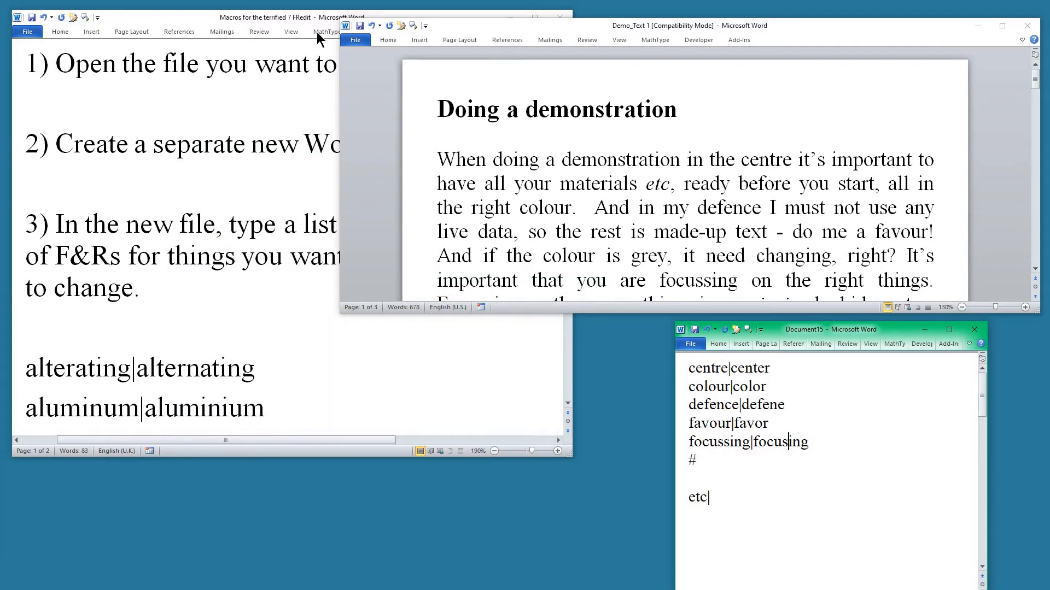
pyautogui.moveTo(250, 18); pyautogui.dragTo(0, 22)
pyautogui.moveTo(616, 26); pyautogui.dragTo(404, 18)
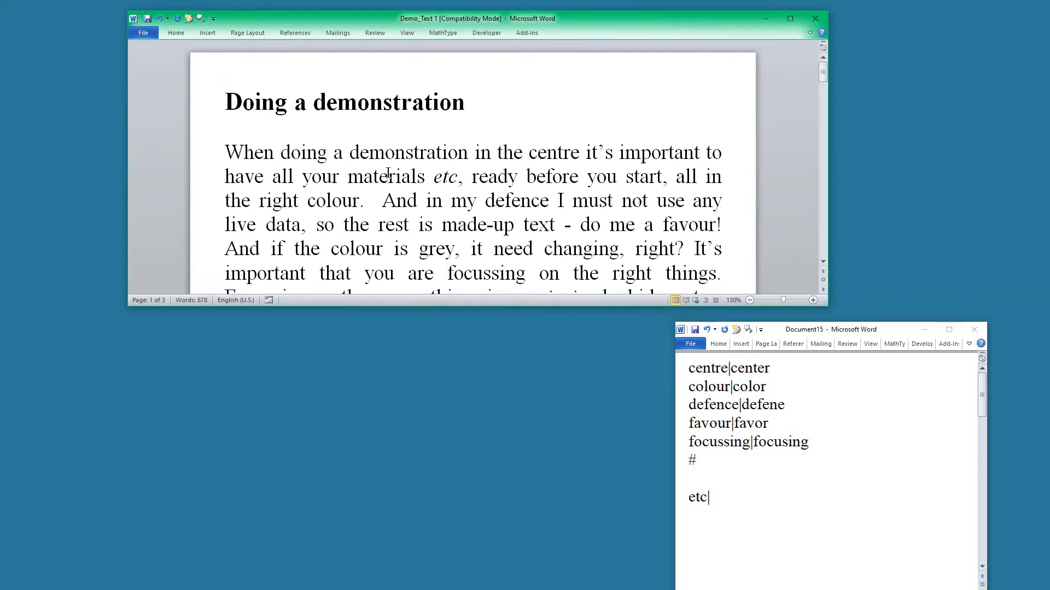
pyautogui.moveTo(504, 17); pyautogui.dragTo(406, 20)
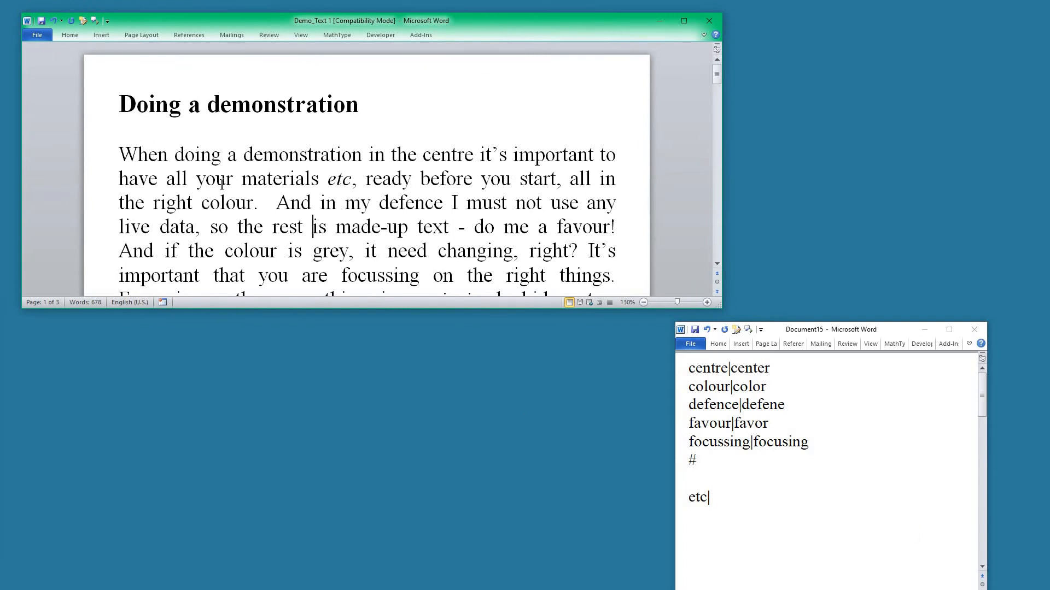
# Turn on change tracking in Demo_Text 1 and run the FRedit macro to apply the list's replacements.
pyautogui.click(83, 22)
pyautogui.moveTo(720, 317); pyautogui.dragTo(716, 352)
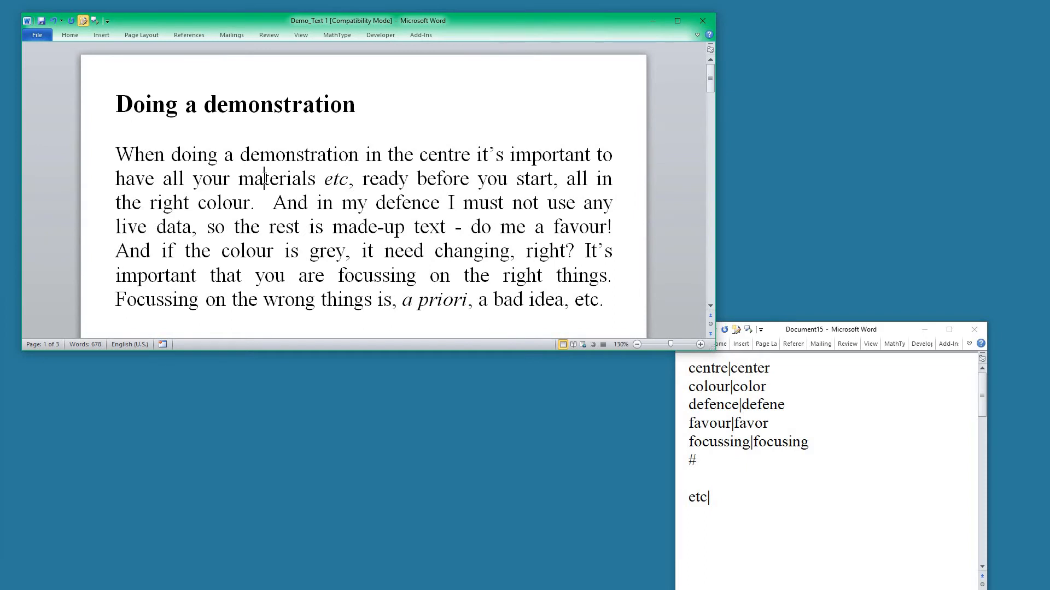
pyautogui.hotkey('alt', 'F8')
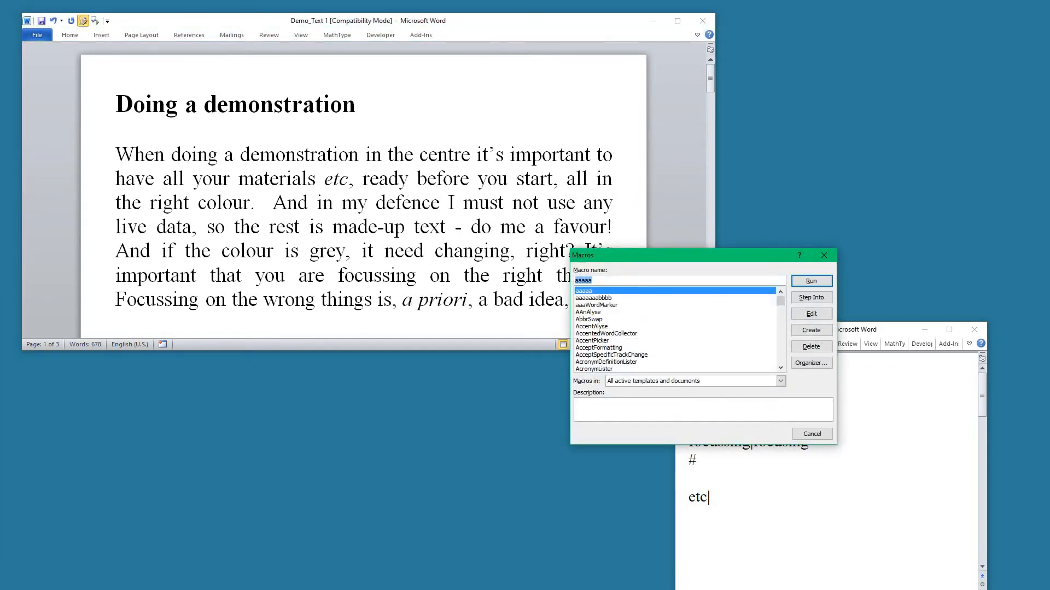
pyautogui.write('fr')
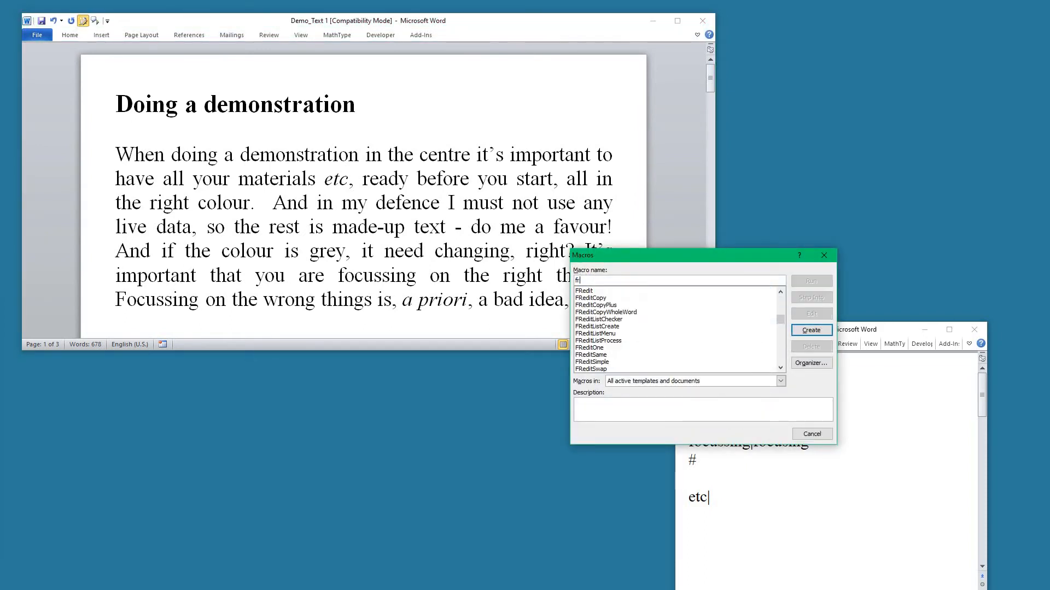
pyautogui.click(593, 291)
pyautogui.click(810, 280)
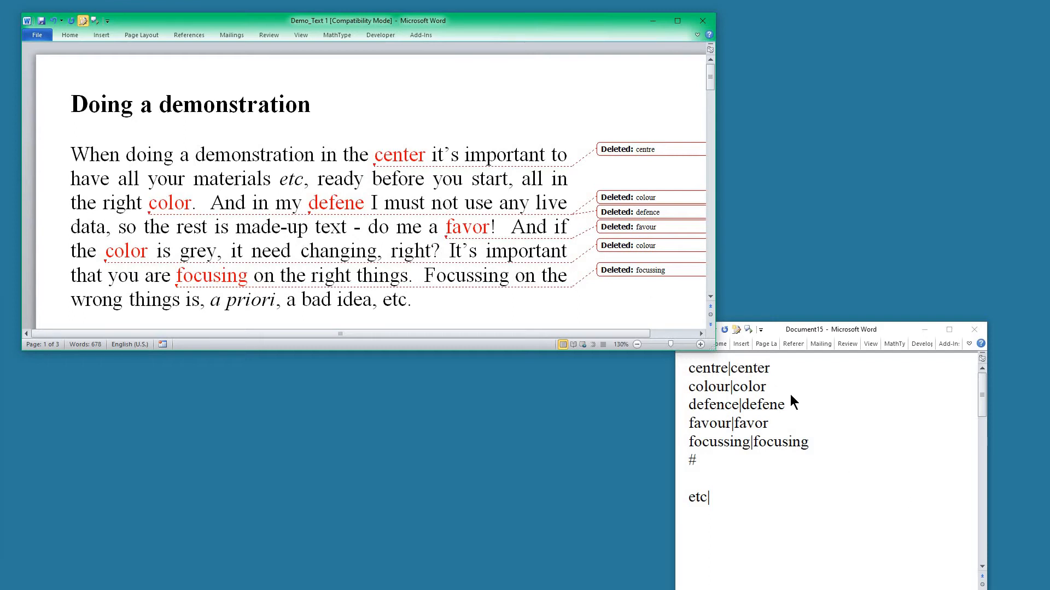
# Move Demo_Text 1 out of view and bring Demo_Text 4 into view beside the find-and-replace list.
pyautogui.click(330, 229)
pyautogui.moveTo(496, 22); pyautogui.dragTo(0, 196)
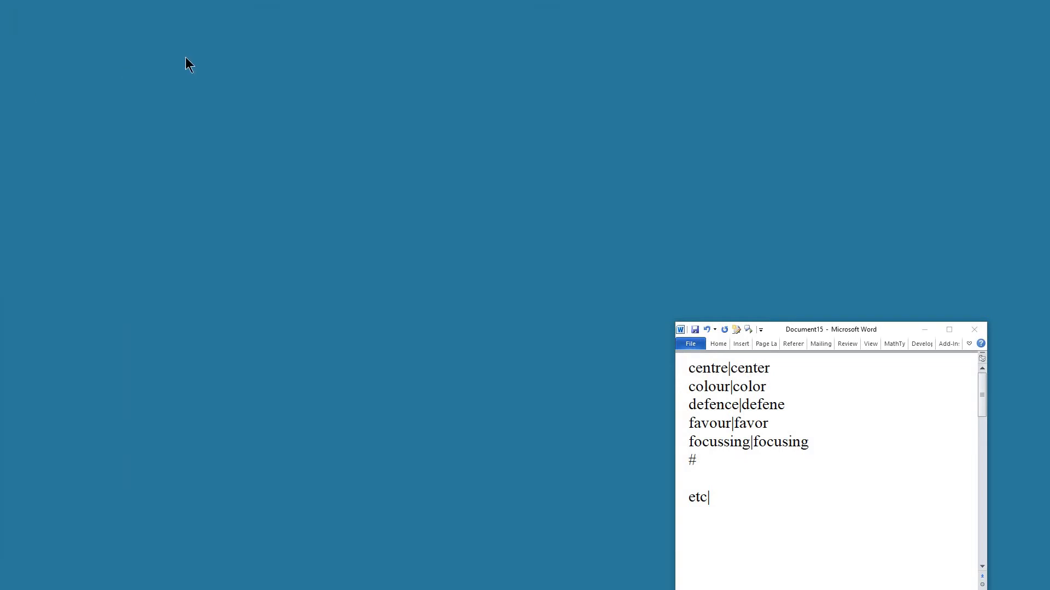
pyautogui.moveTo(185, 57); pyautogui.dragTo(425, 19)
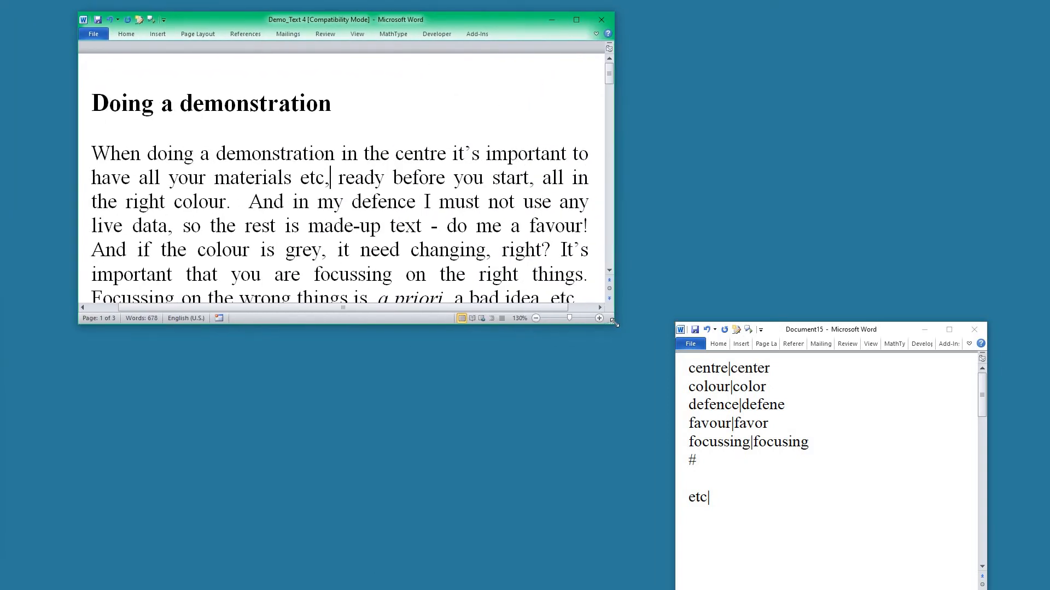
# Enlarge the Demo_Text 4 window and the list's text, and highlight the centre|center and colour|color entries in green.
pyautogui.moveTo(613, 322); pyautogui.dragTo(605, 359)
pyautogui.click(788, 440)
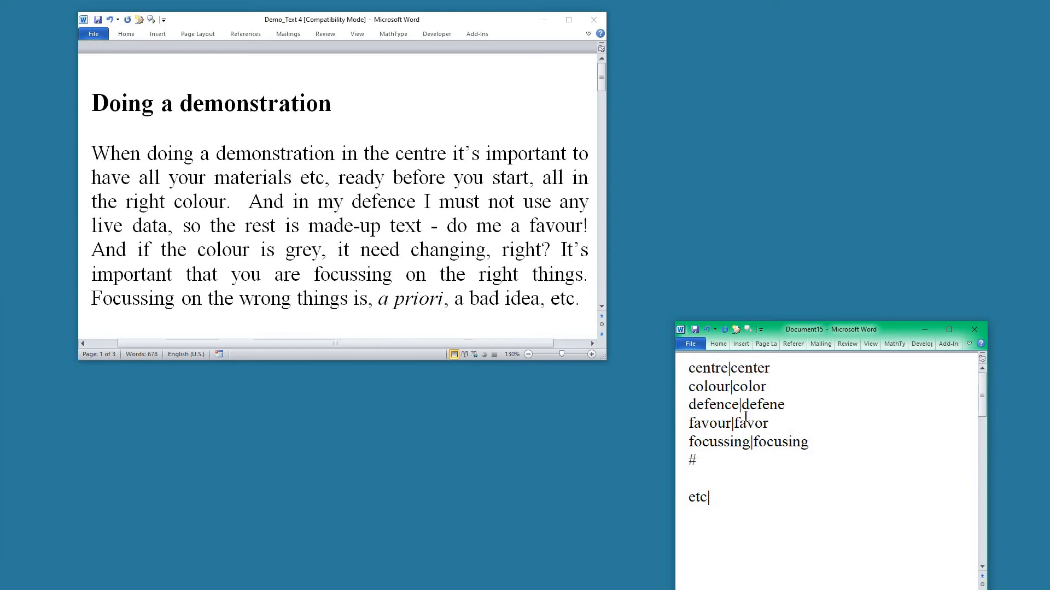
pyautogui.scroll(1, 806, 427)
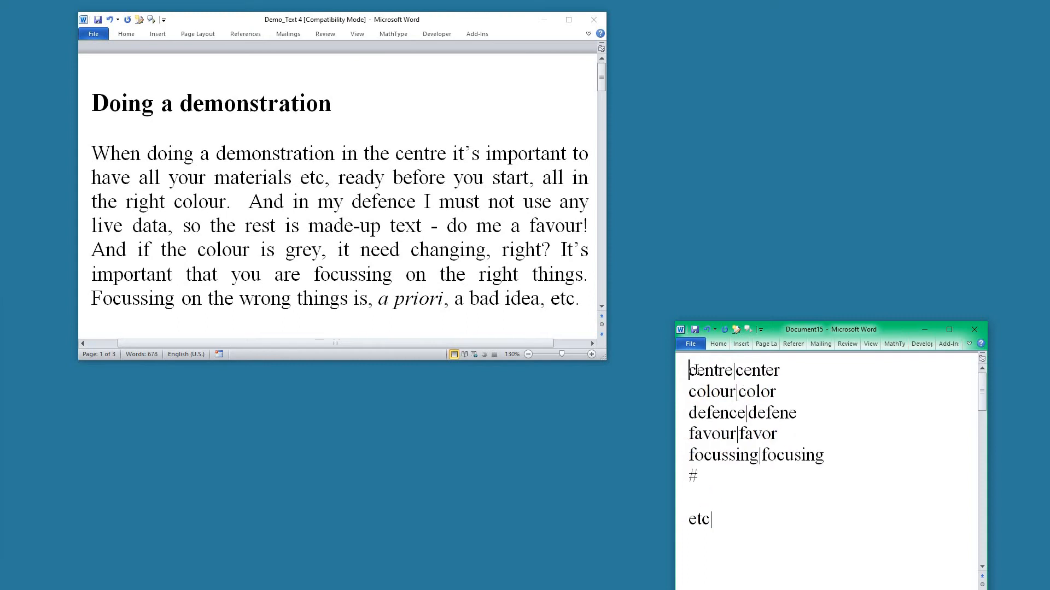
pyautogui.moveTo(674, 378); pyautogui.dragTo(674, 407)
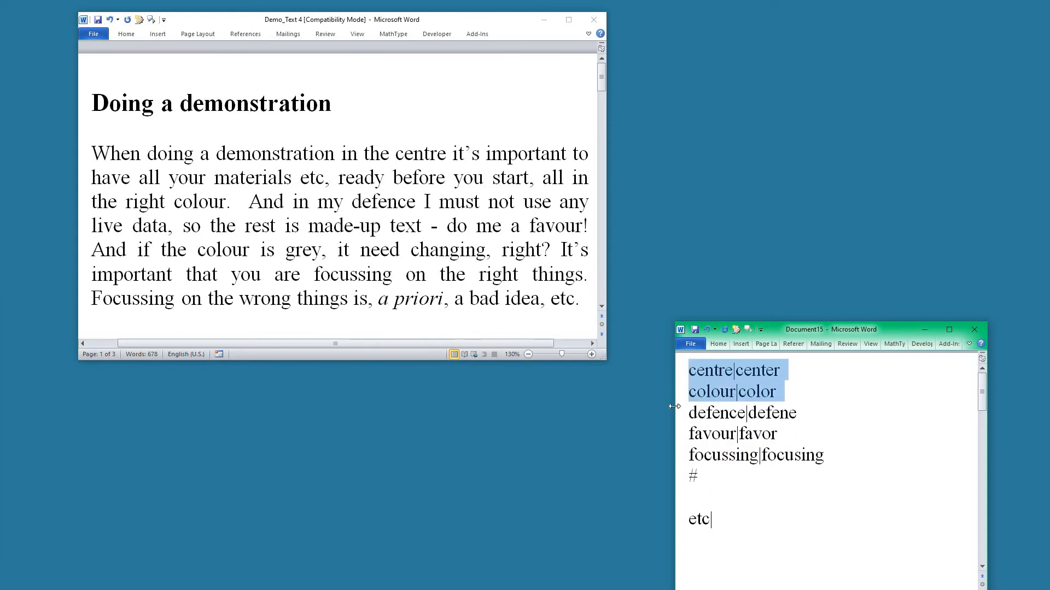
pyautogui.hotkey('alt', 'f')
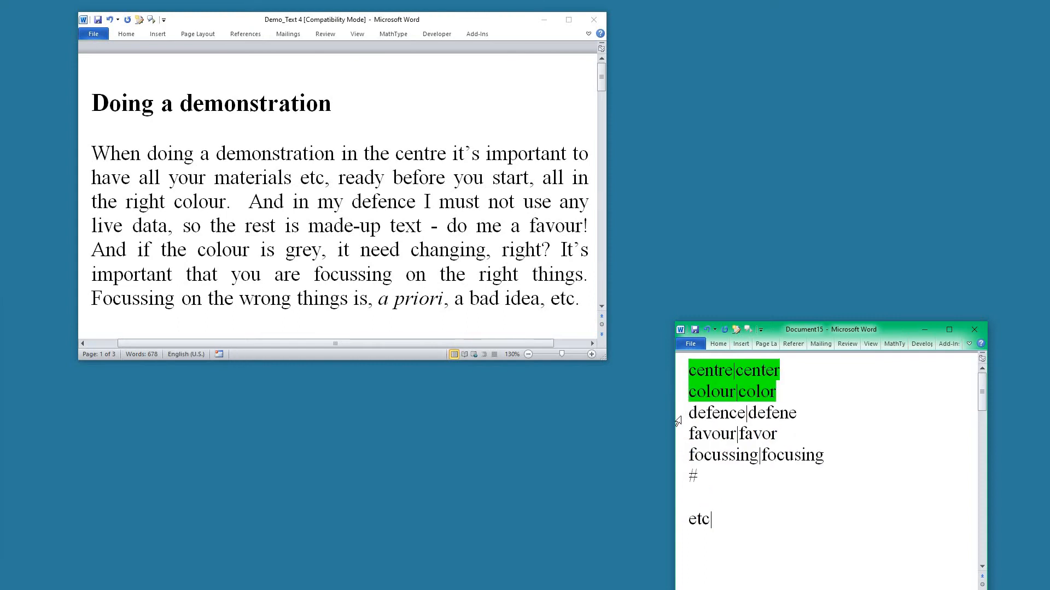
# Correct the replacement spelling in the "defence" entry of the list to "defense".
pyautogui.click(675, 421)
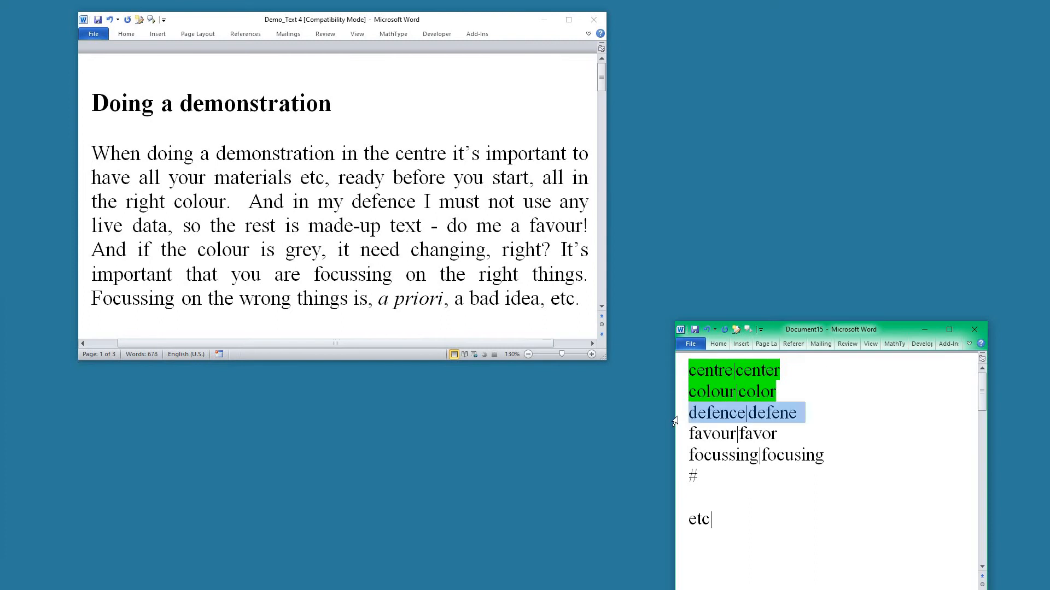
pyautogui.click(788, 414)
pyautogui.write('s')
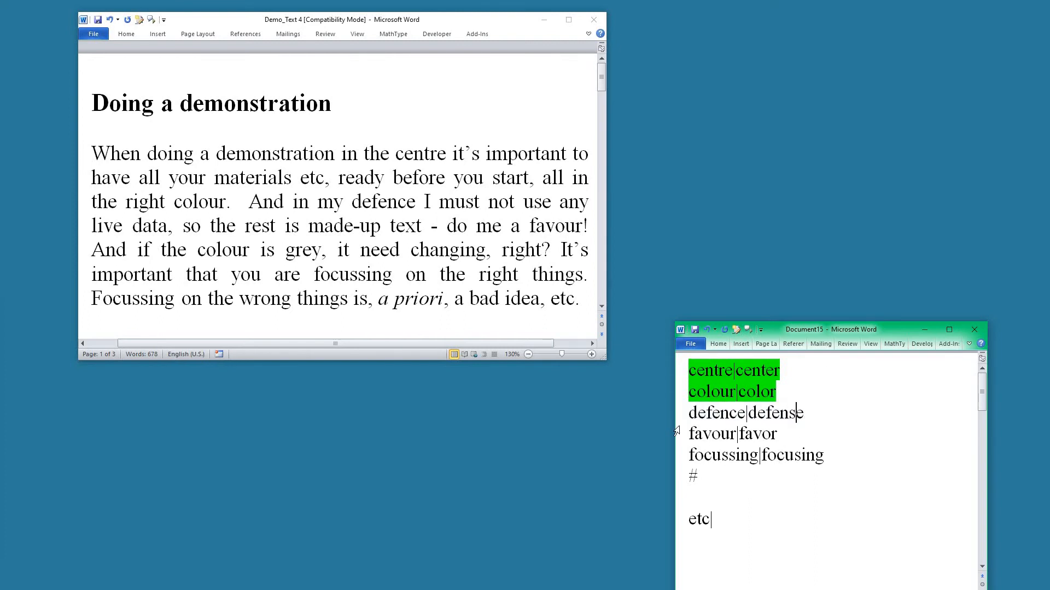
# Highlight the defence|defense and favour|favor entries in yellow and the focussing|focusing entry in turquoise.
pyautogui.click(680, 419)
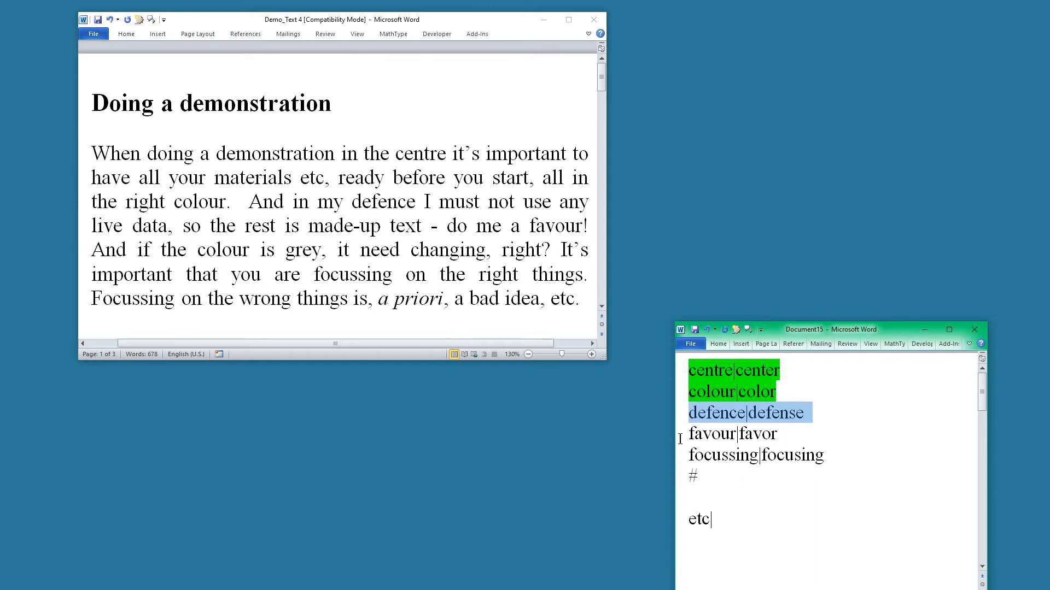
pyautogui.moveTo(680, 439); pyautogui.dragTo(679, 446)
pyautogui.hotkey('ctrl', 'alt', 'h')
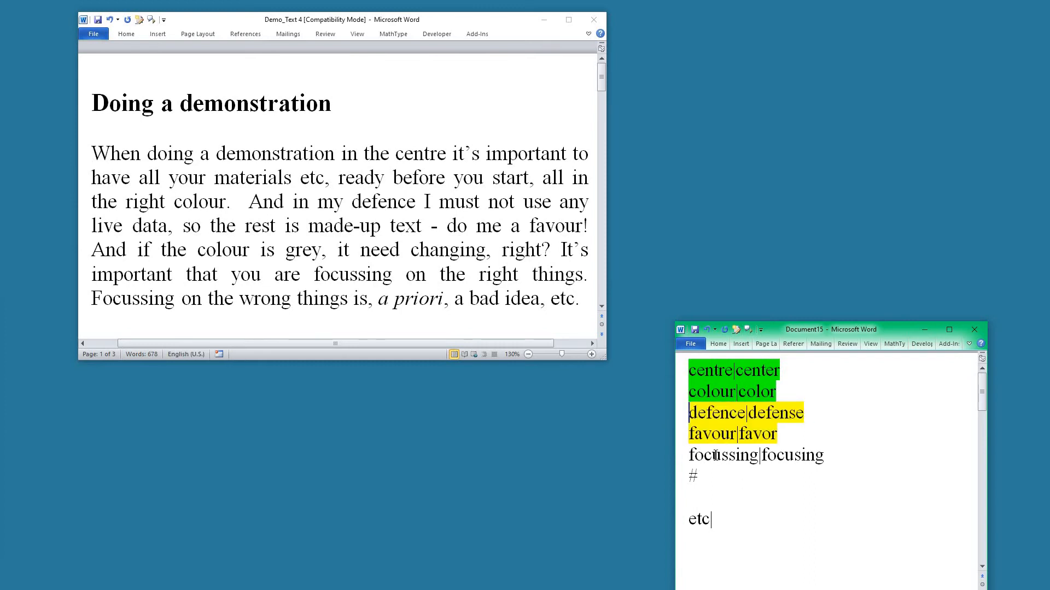
pyautogui.click(682, 459)
pyautogui.hotkey('ctrl', 'alt', 'h')
# Run the FRedit macro on Demo_Text 4, and bring Demo_Text 3 into view beside the list.
pyautogui.click(349, 232)
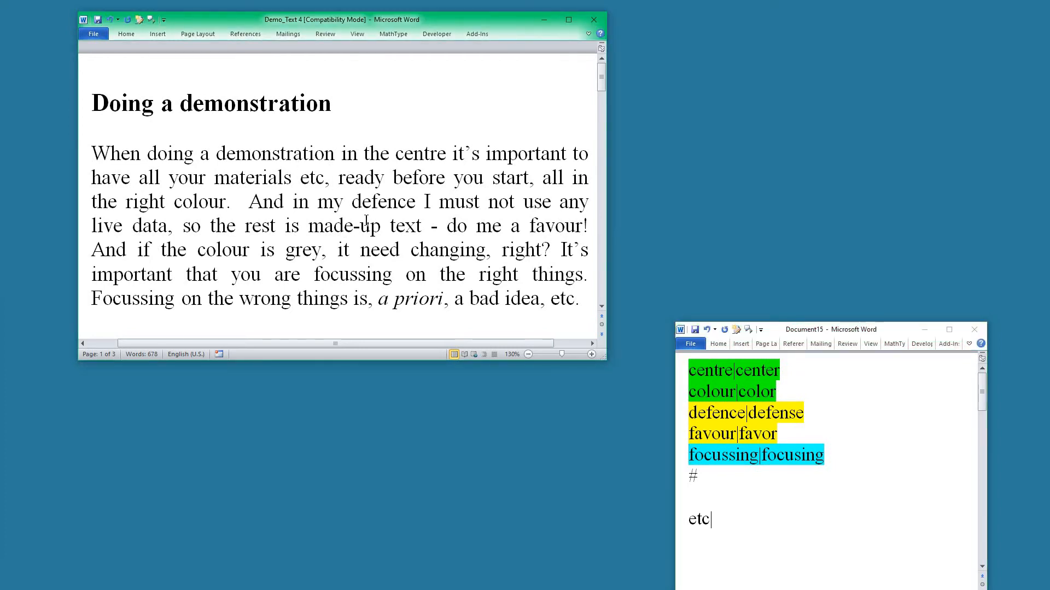
pyautogui.hotkey('ctrl', 'alt', 'f')
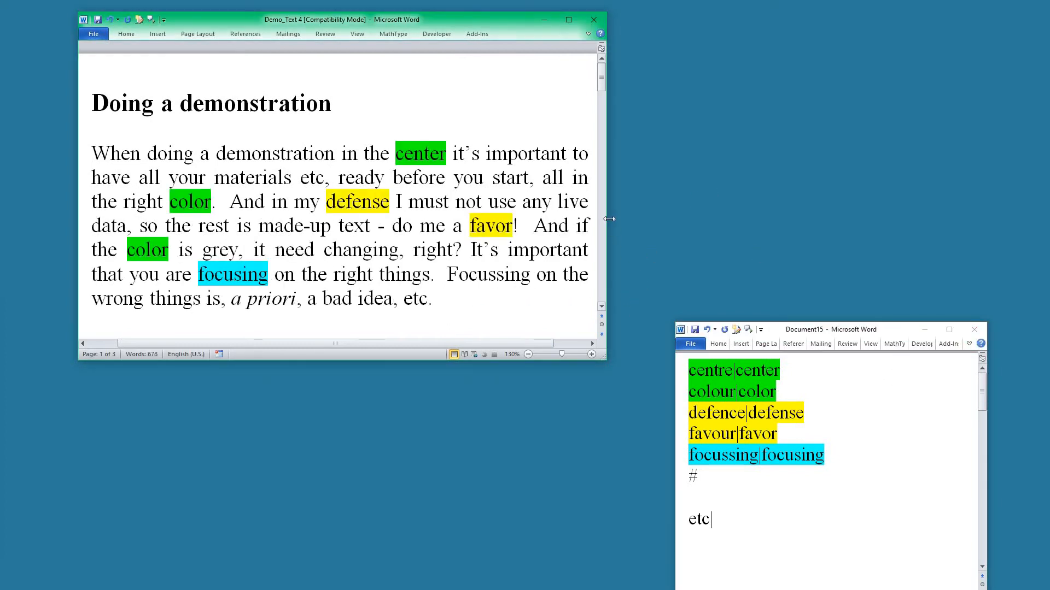
pyautogui.moveTo(606, 220); pyautogui.dragTo(627, 229)
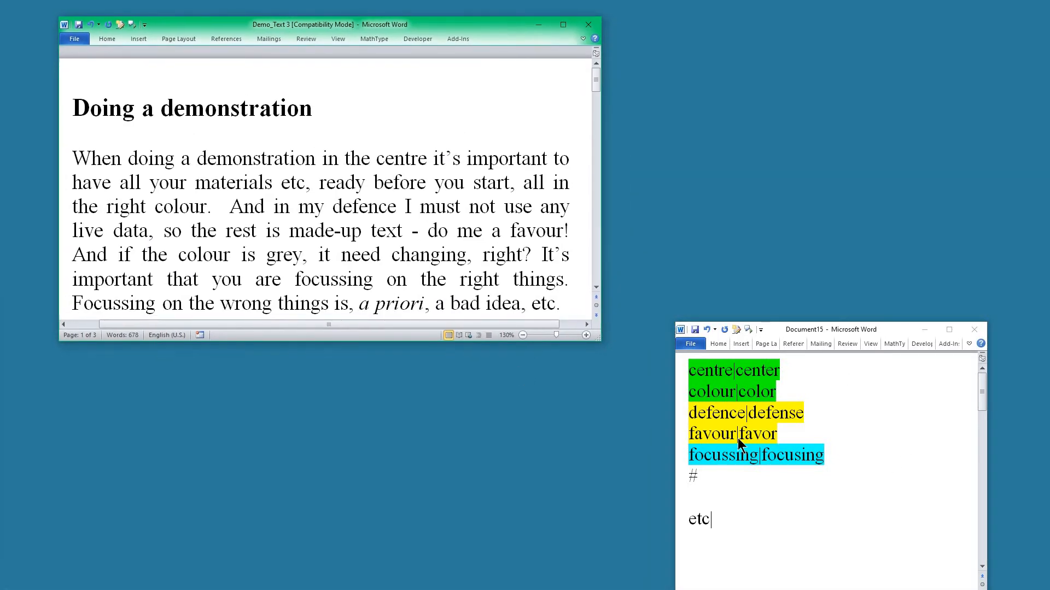
# Remove the highlighting from all five list entries and colour the text of the centre, colour and defence entries blue.
pyautogui.moveTo(684, 371); pyautogui.dragTo(671, 466)
pyautogui.hotkey('ctrl', 'alt', 'h')
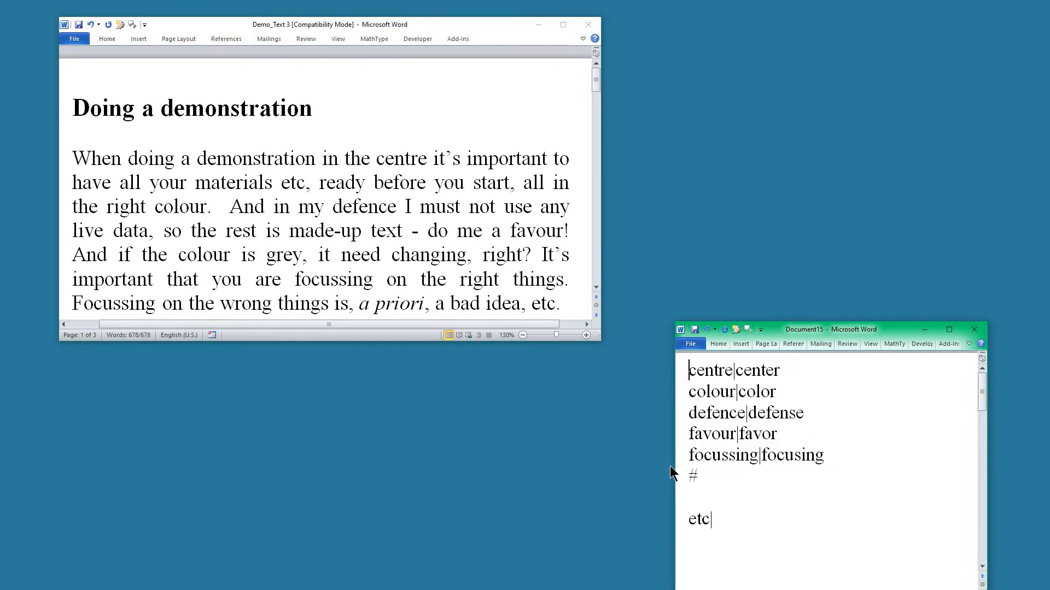
pyautogui.click(677, 375)
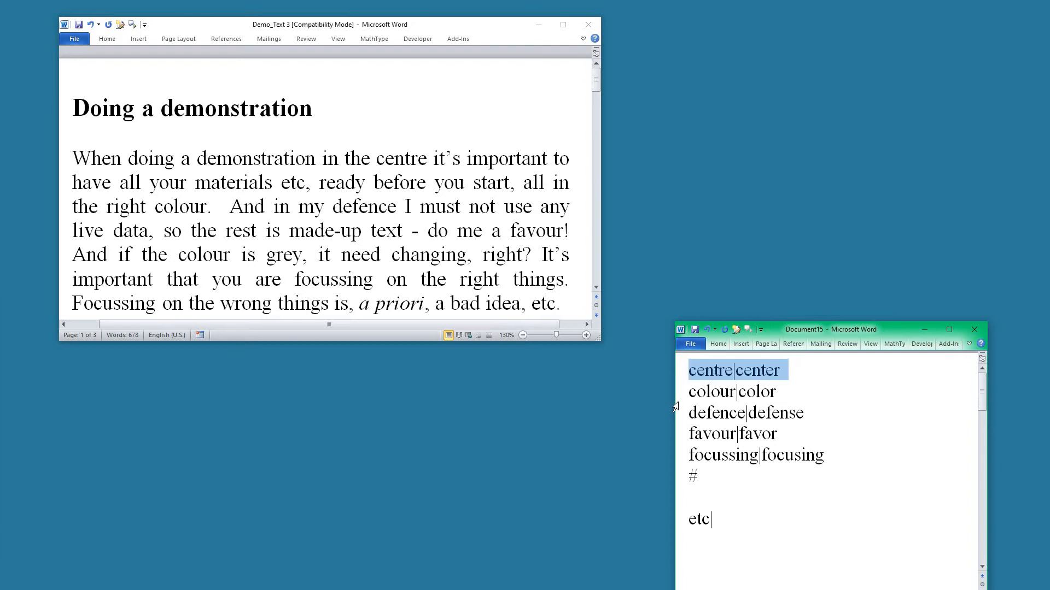
pyautogui.keyDown('shift'); pyautogui.click(676, 408); pyautogui.keyUp('shift')
pyautogui.hotkey('ctrl', 'alt', 'c')
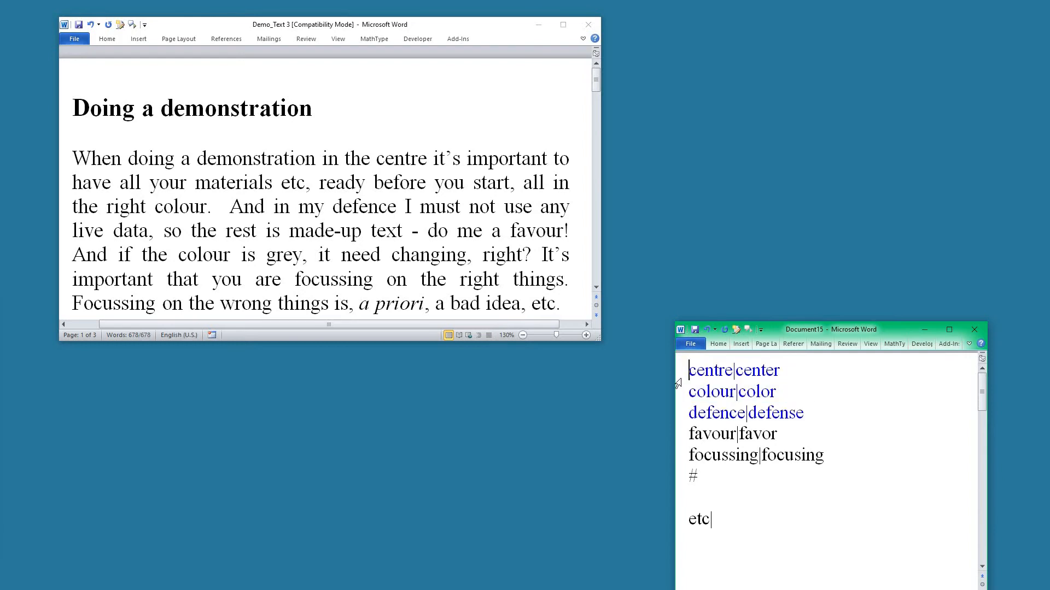
# Colour the favour|favor entry's text red and the focussing|focusing entry's text magenta.
pyautogui.click(675, 441)
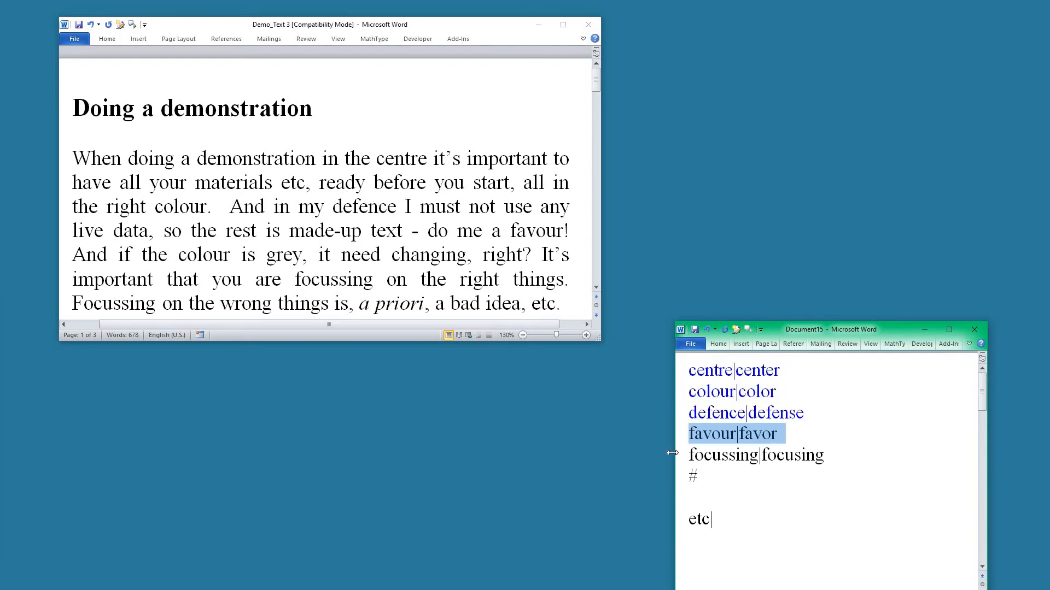
pyautogui.hotkey('ctrl', 'alt', 'c')
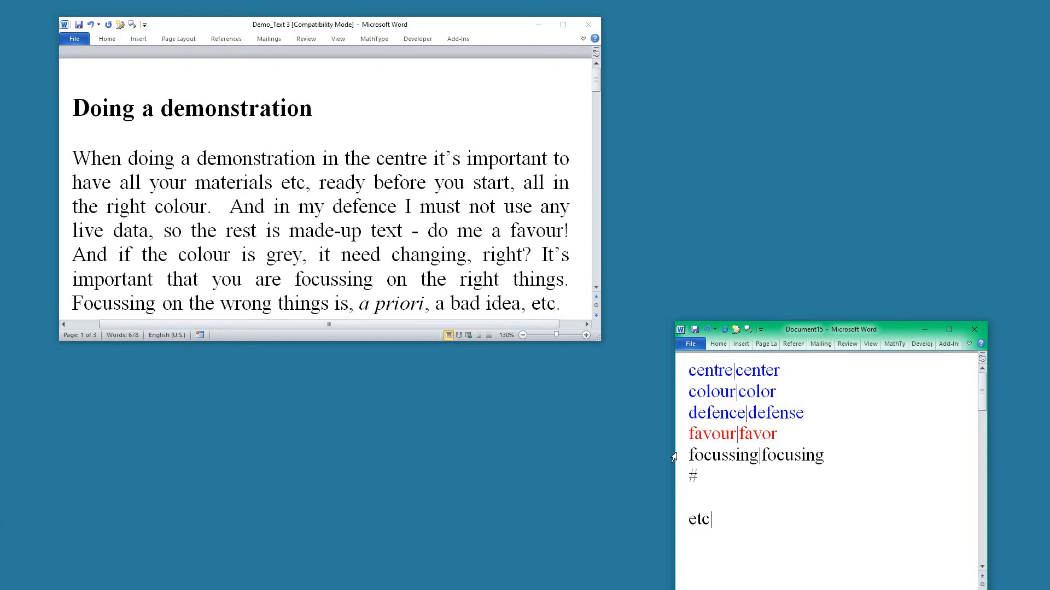
pyautogui.click(674, 462)
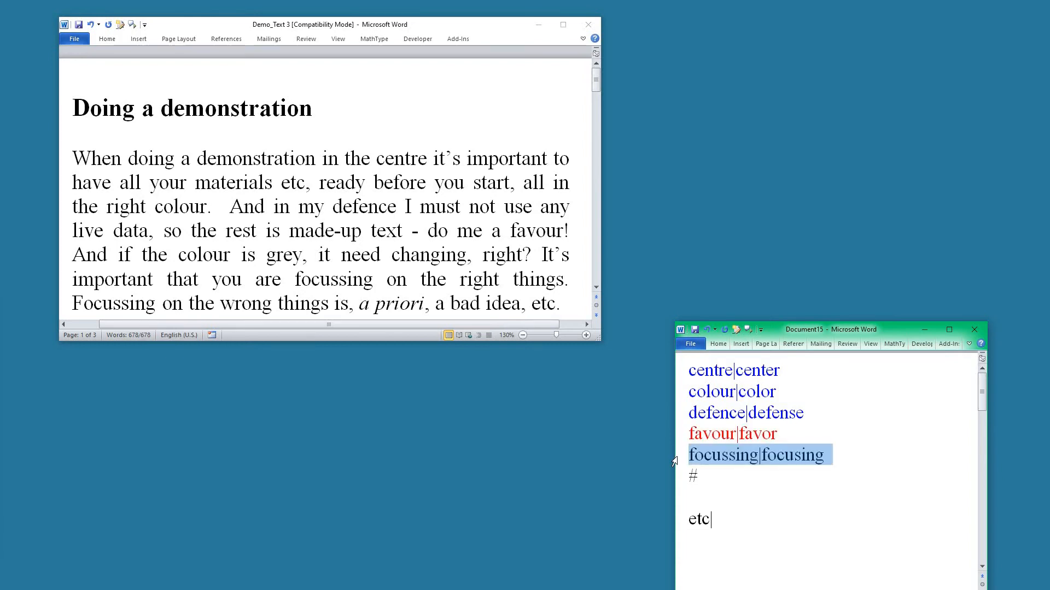
pyautogui.hotkey('ctrl', 'alt', 'c')
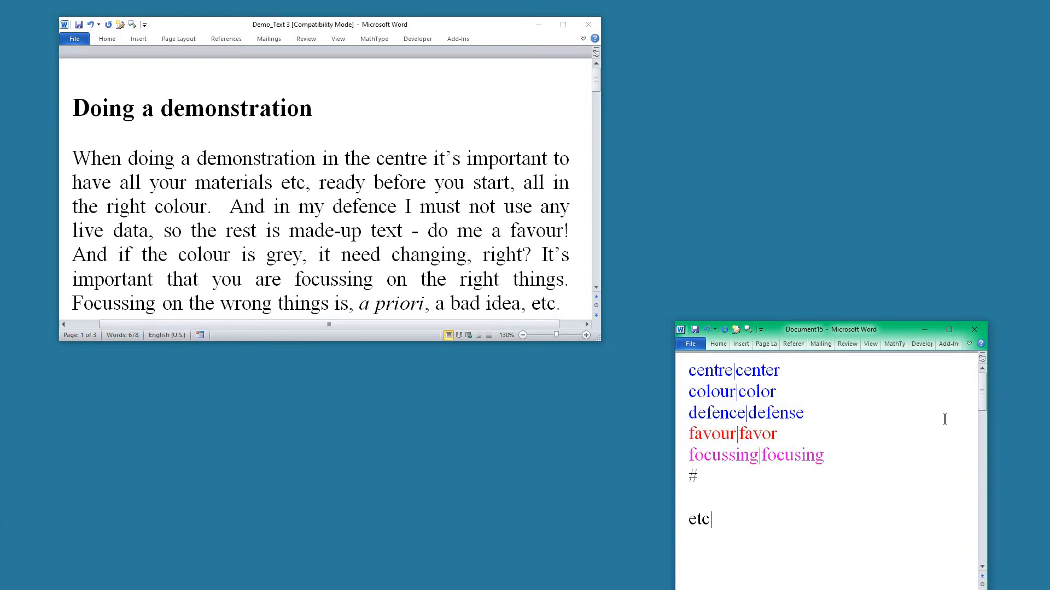
# Run the FRedit macro on Demo_Text 3 and highlight the replaced word "center" in green.
pyautogui.click(331, 191)
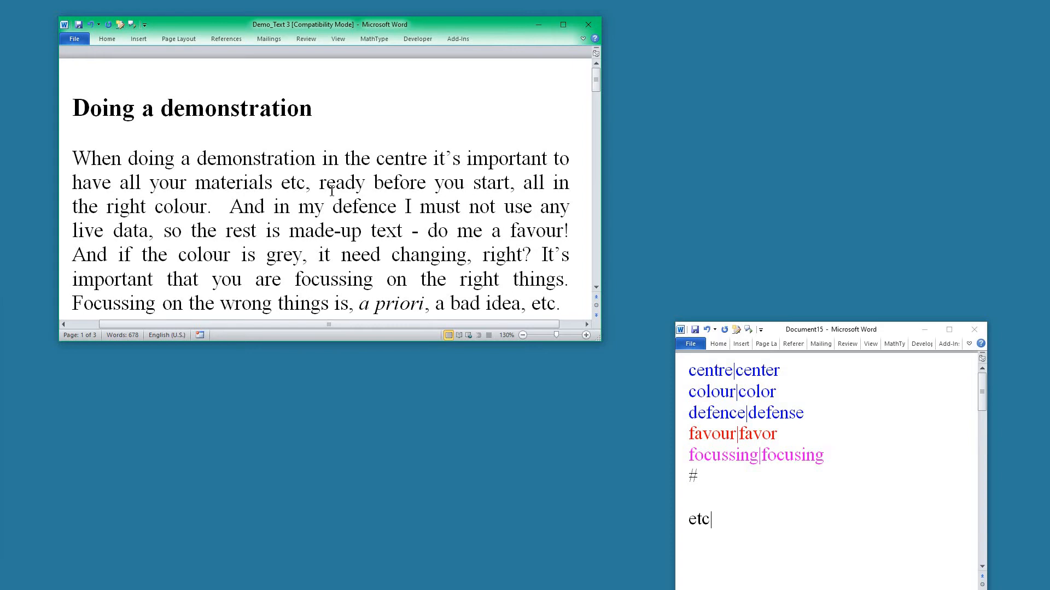
pyautogui.hotkey('ctrl', 'alt', 'f')
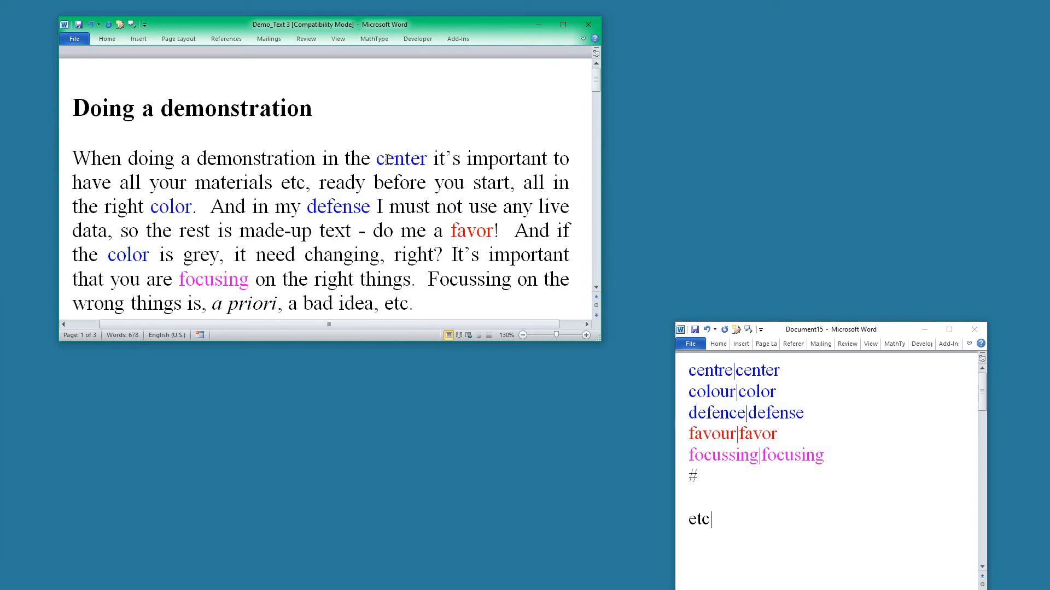
pyautogui.moveTo(376, 158); pyautogui.dragTo(429, 154)
pyautogui.hotkey('ctrl', 'alt', 'h')
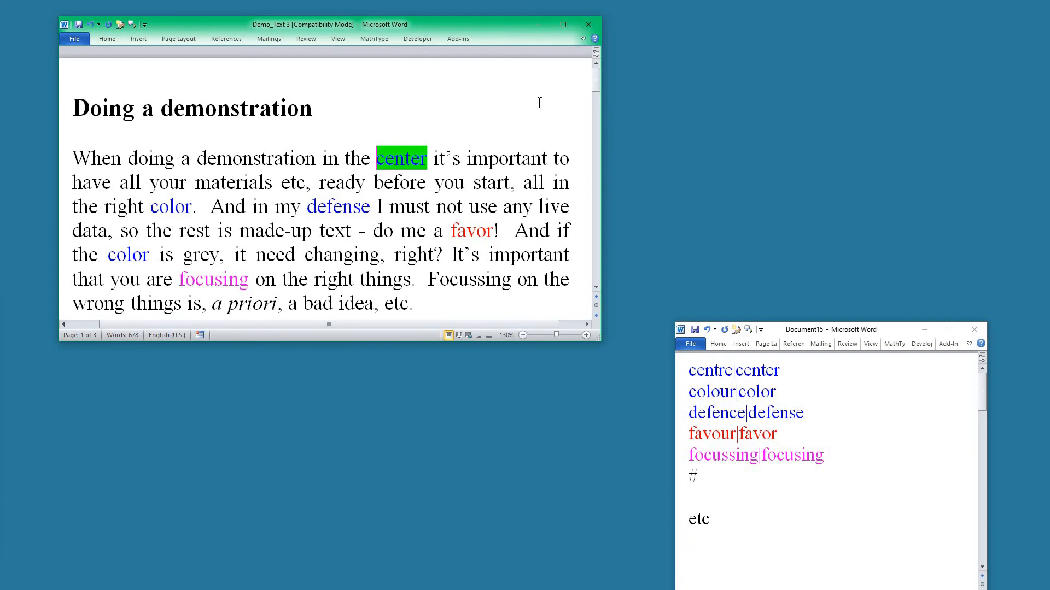
# Move Demo_Text 3 out of view, place Demo_Text 2 above the list, and return to the list document.
pyautogui.moveTo(439, 25); pyautogui.dragTo(0, 186)
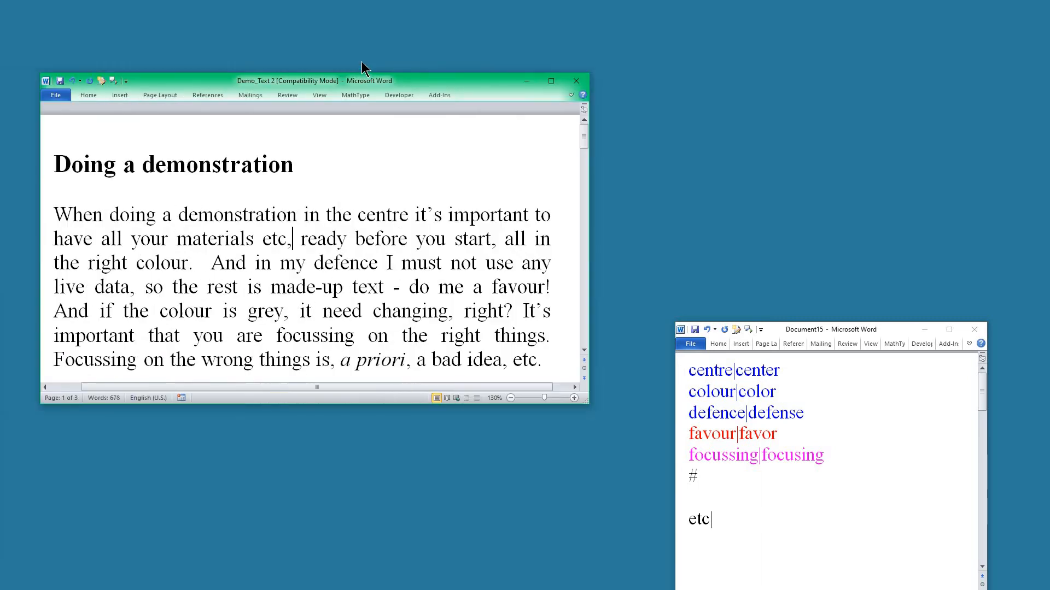
pyautogui.moveTo(429, 70); pyautogui.dragTo(220, 12)
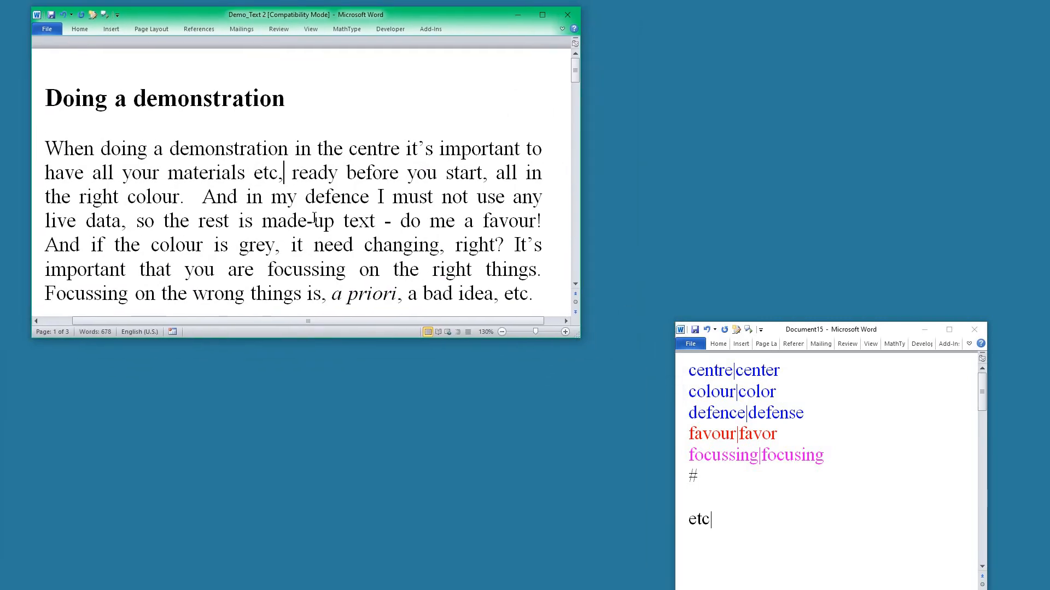
pyautogui.hotkey('alt', 'Tab')
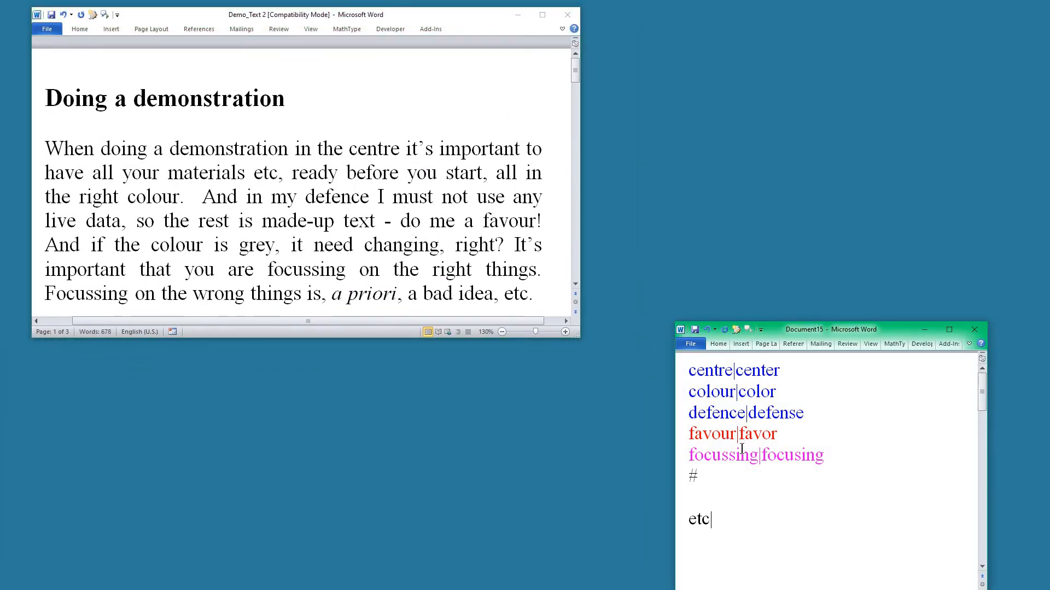
# Delete the "#" line and the blank line above the "etc|" entry in the list.
pyautogui.click(677, 479)
pyautogui.press('Delete')
pyautogui.press('Delete')
# Italicise the word "etc" after "materials" in the first paragraph of Demo_Text 2.
pyautogui.doubleClick(264, 173)
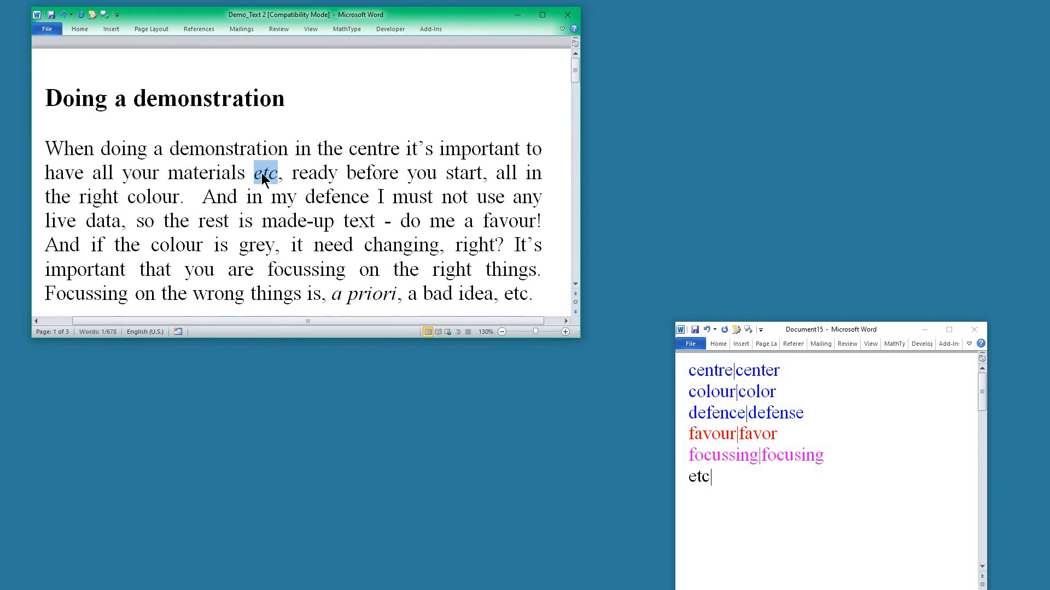
pyautogui.hotkey('ctrl', 'i')
pyautogui.click(295, 198)
# Complete the last list entry as "etc|etc." and make the whole entry italic.
pyautogui.click(736, 482)
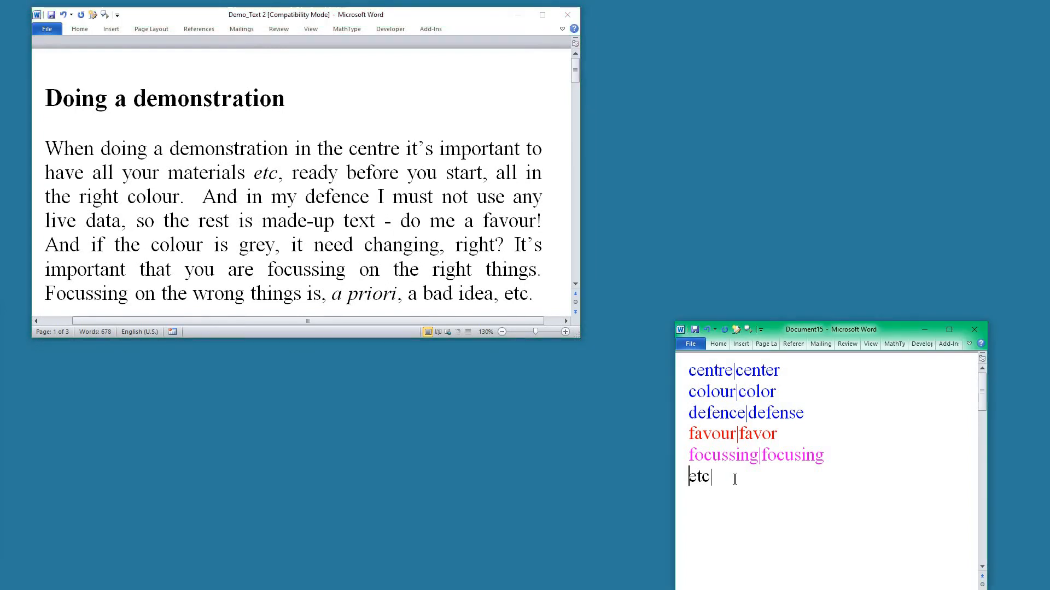
pyautogui.write('|etc.')
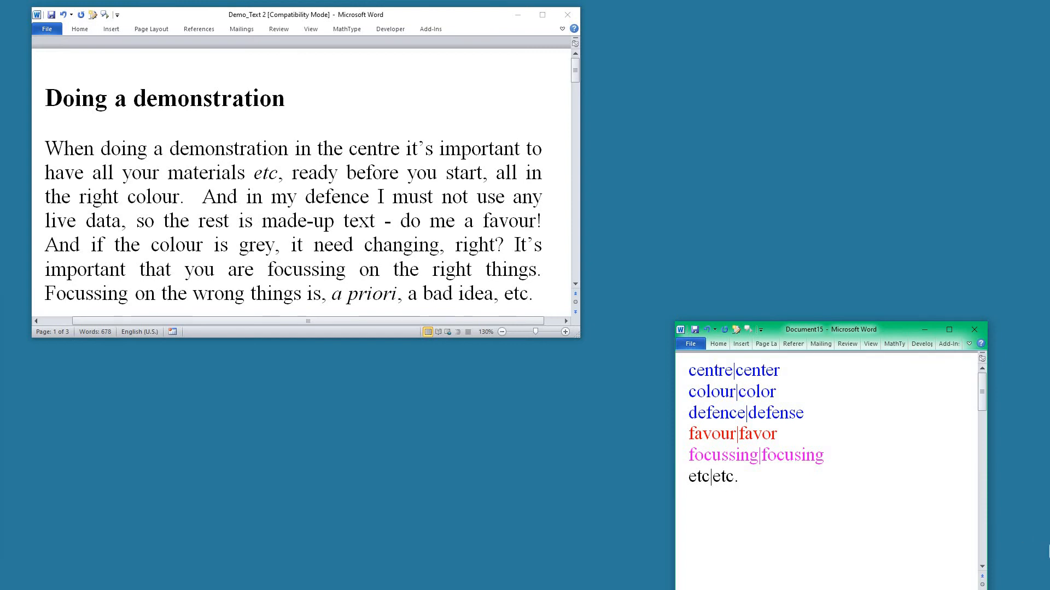
pyautogui.click(677, 481)
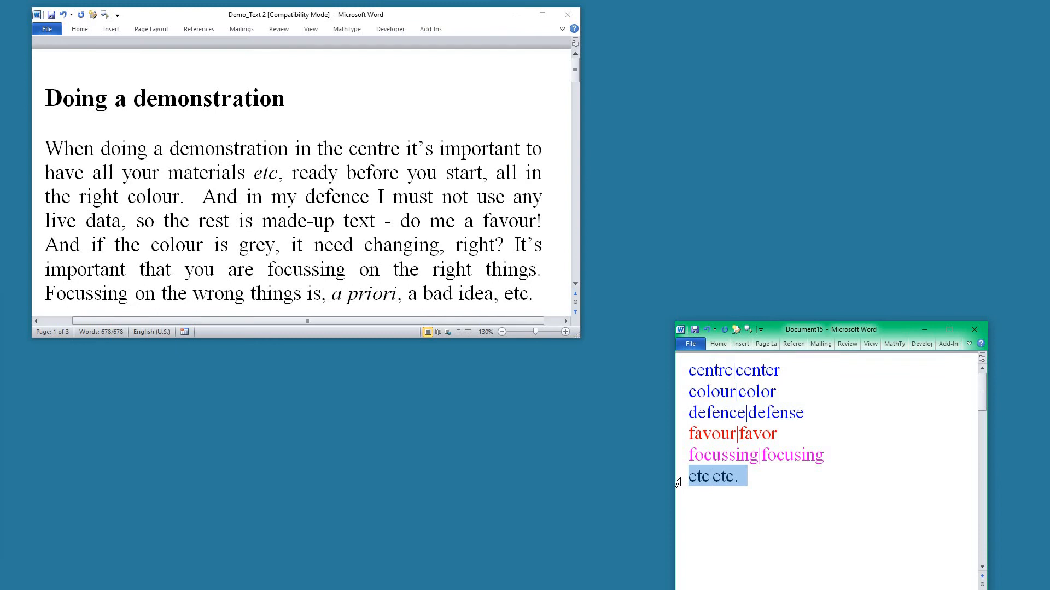
pyautogui.hotkey('ctrl', 'i')
pyautogui.click(748, 403)
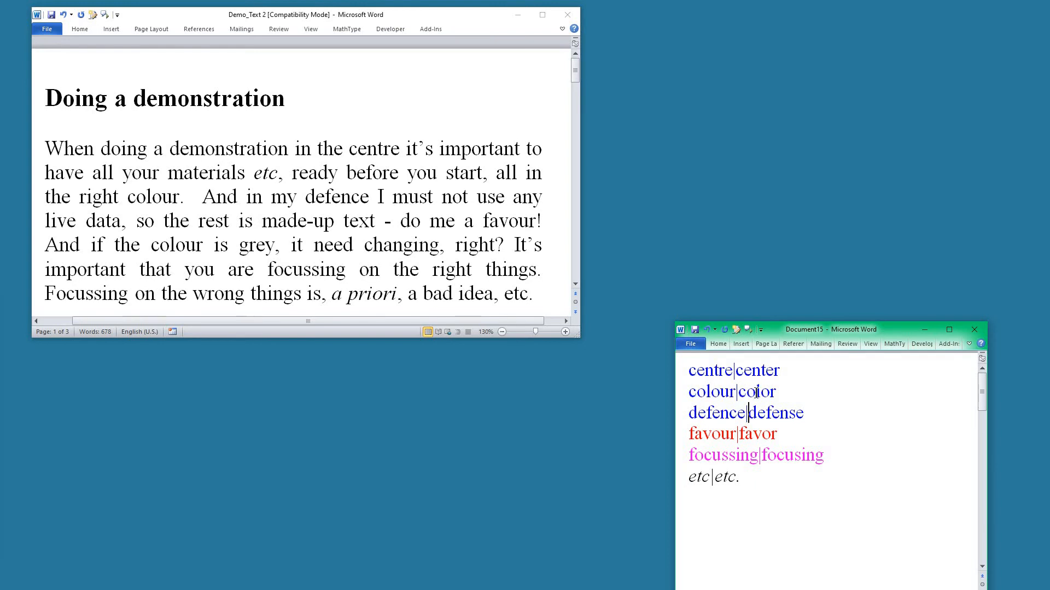
# Highlight the blue colour|color entry in green, and return to Demo_Text 2.
pyautogui.click(683, 395)
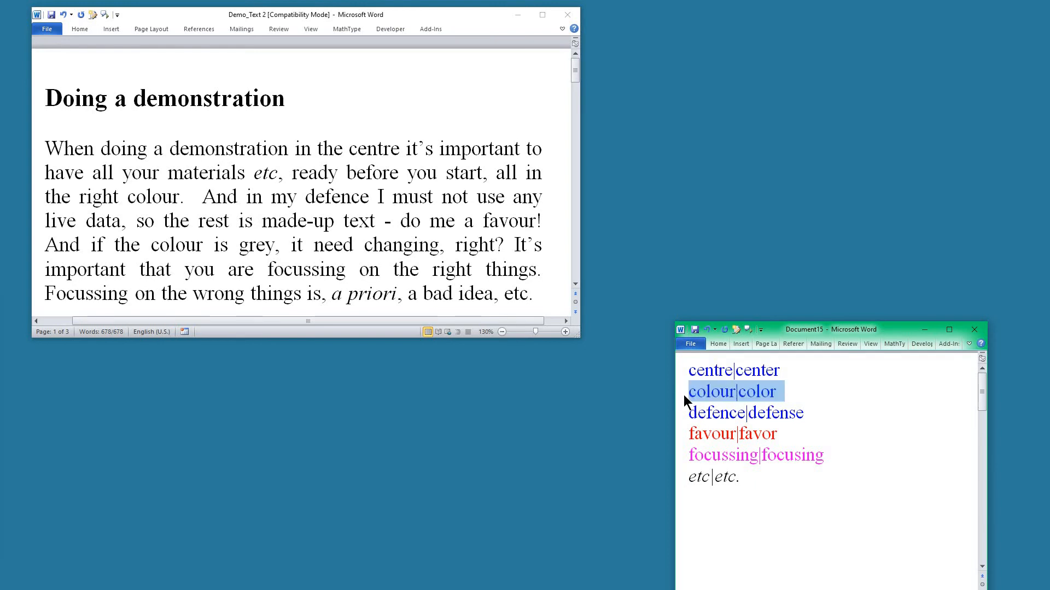
pyautogui.hotkey('ctrl', 'alt', 'h')
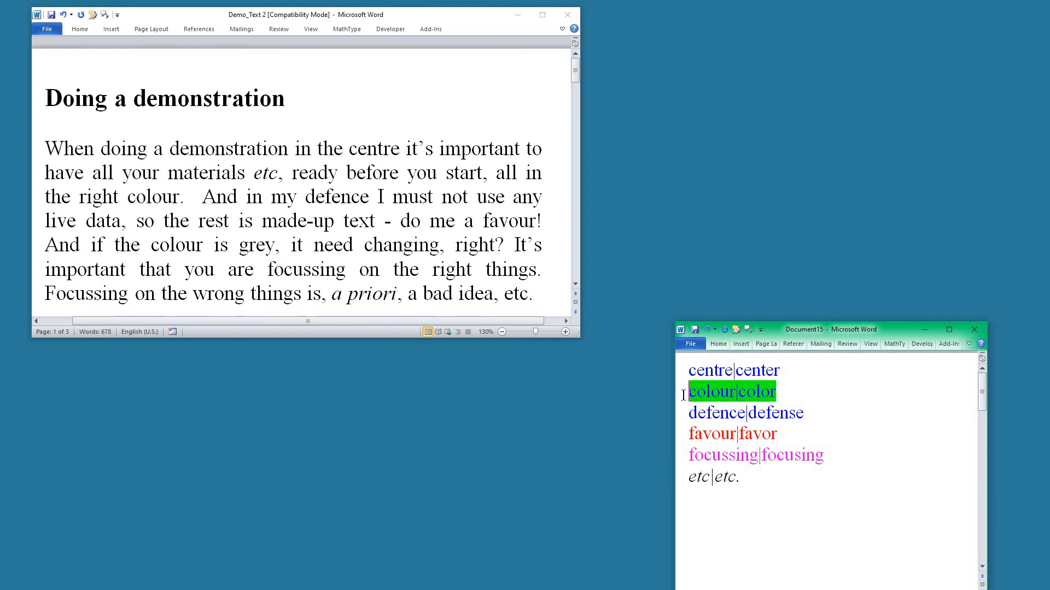
pyautogui.click(678, 482)
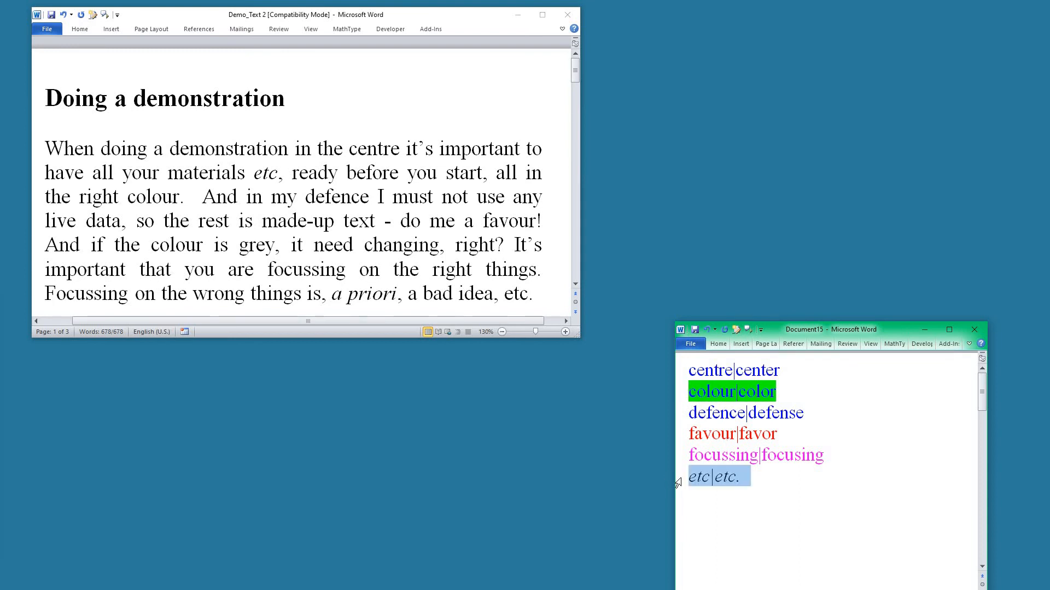
pyautogui.click(765, 451)
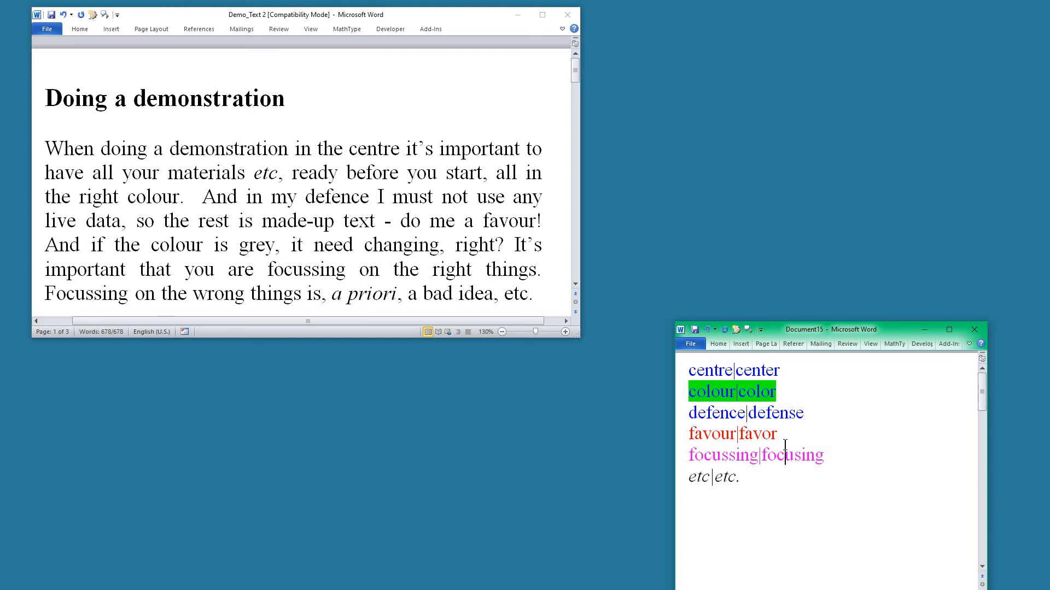
pyautogui.click(785, 456)
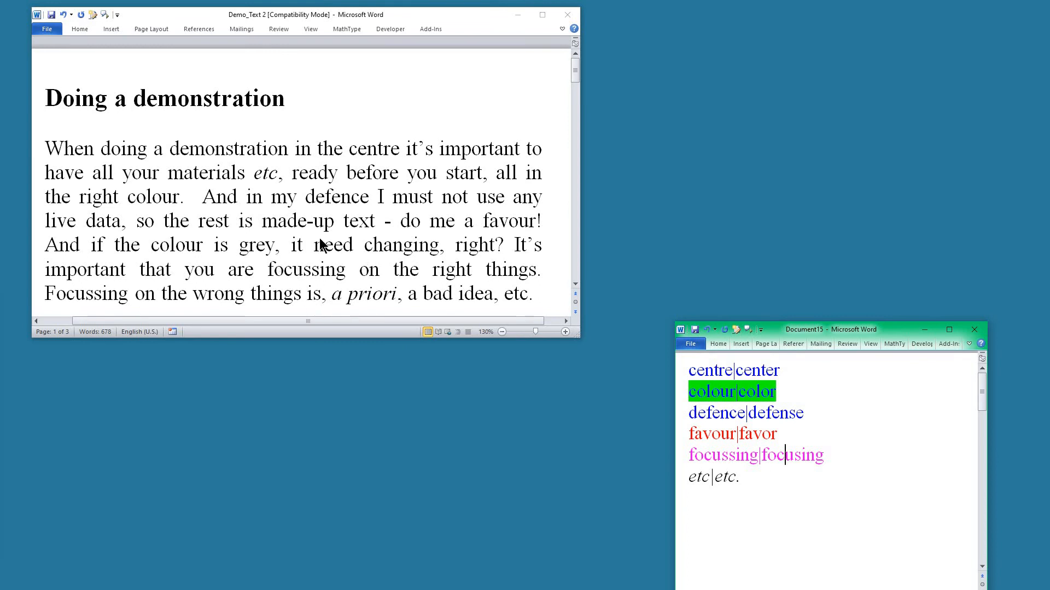
pyautogui.hotkey('alt', 'Tab')
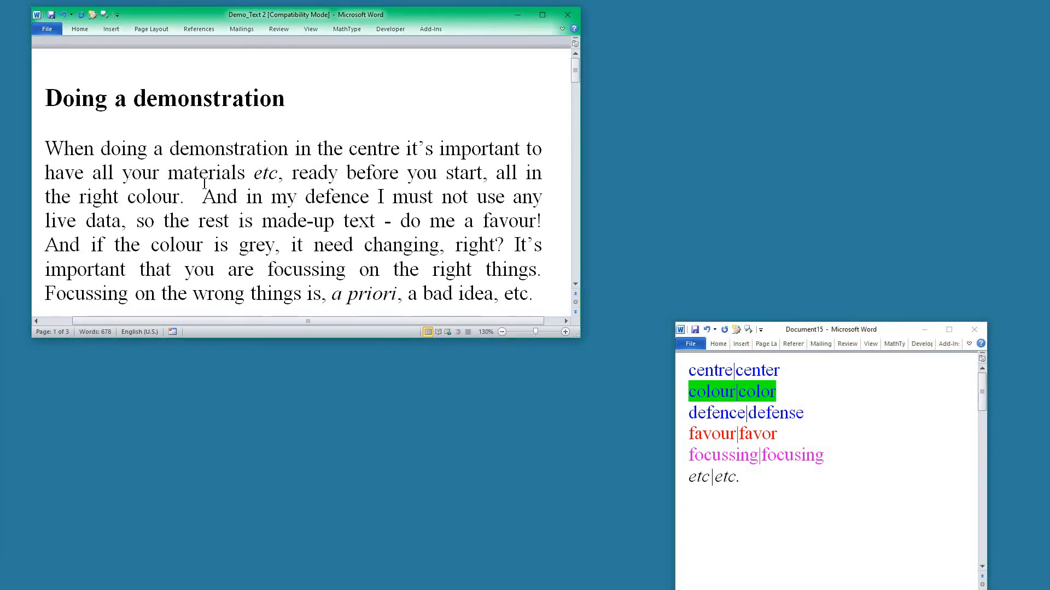
# Run the FRedit macro on Demo_Text 2 with the list, and try deleting the extra full stop after the paragraph's final "etc.".
pyautogui.hotkey('ctrl', 'alt', 'f')
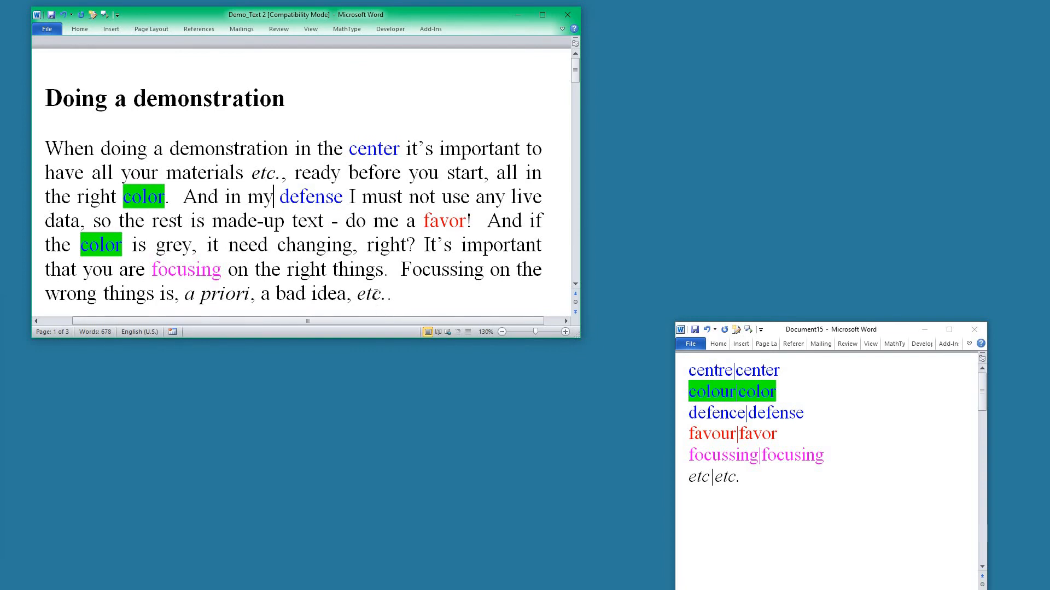
pyautogui.click(376, 292)
pyautogui.press('Delete')
pyautogui.hotkey('ctrl', 'z')
# Switch to Demo_Text 1 and narrow its window so that the whole find-and-replace list is uncovered.
pyautogui.moveTo(383, 15); pyautogui.dragTo(0, 62)
pyautogui.moveTo(0, 188); pyautogui.dragTo(231, 22)
pyautogui.hotkey('ctrl', 'a')
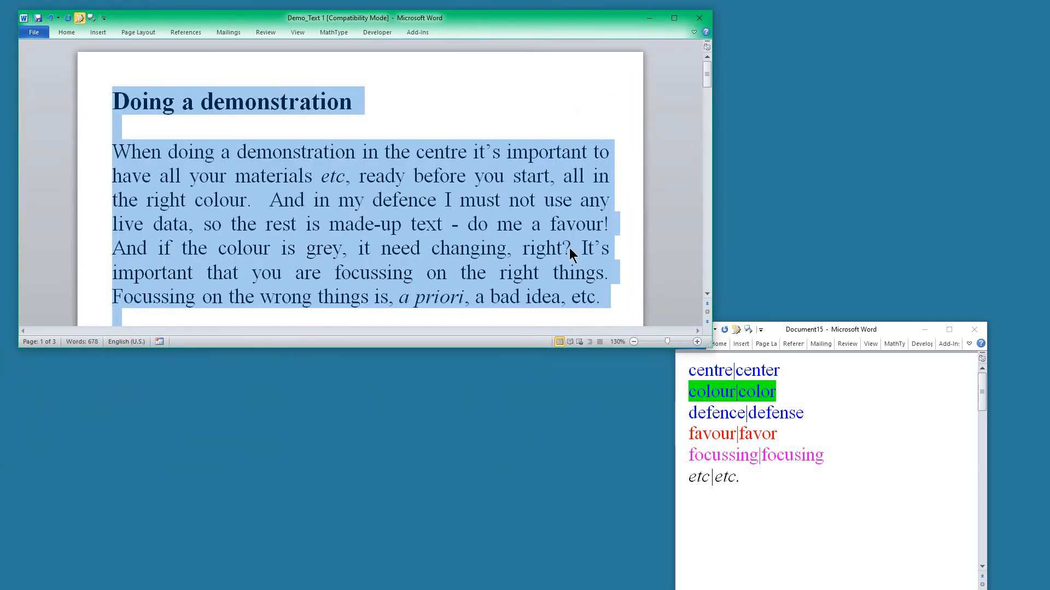
pyautogui.moveTo(711, 345); pyautogui.dragTo(661, 345)
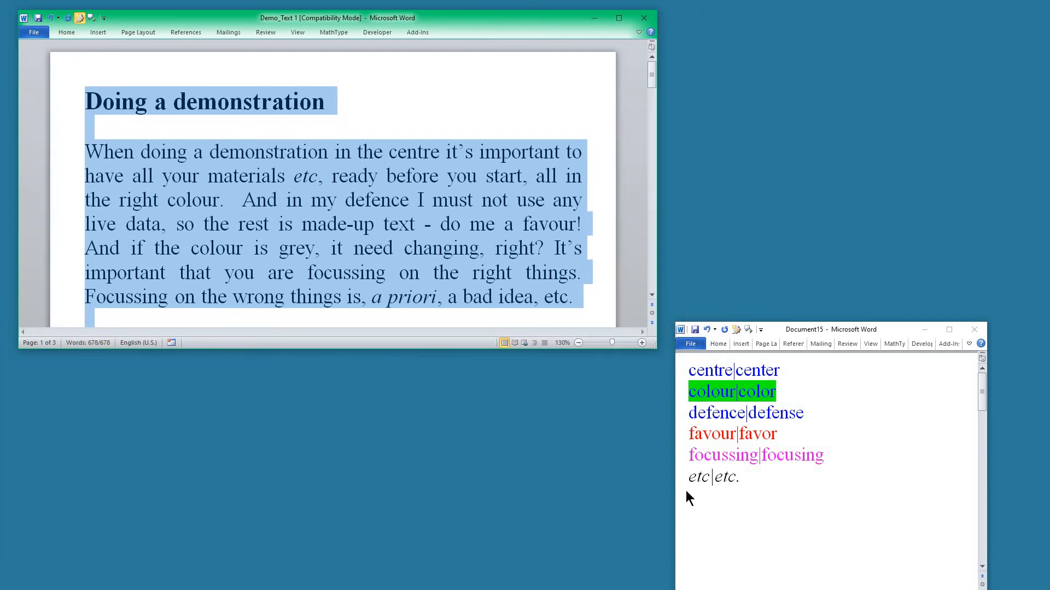
# Highlight the italic "etc|etc." entry in the list in green.
pyautogui.click(685, 490)
pyautogui.click(678, 482)
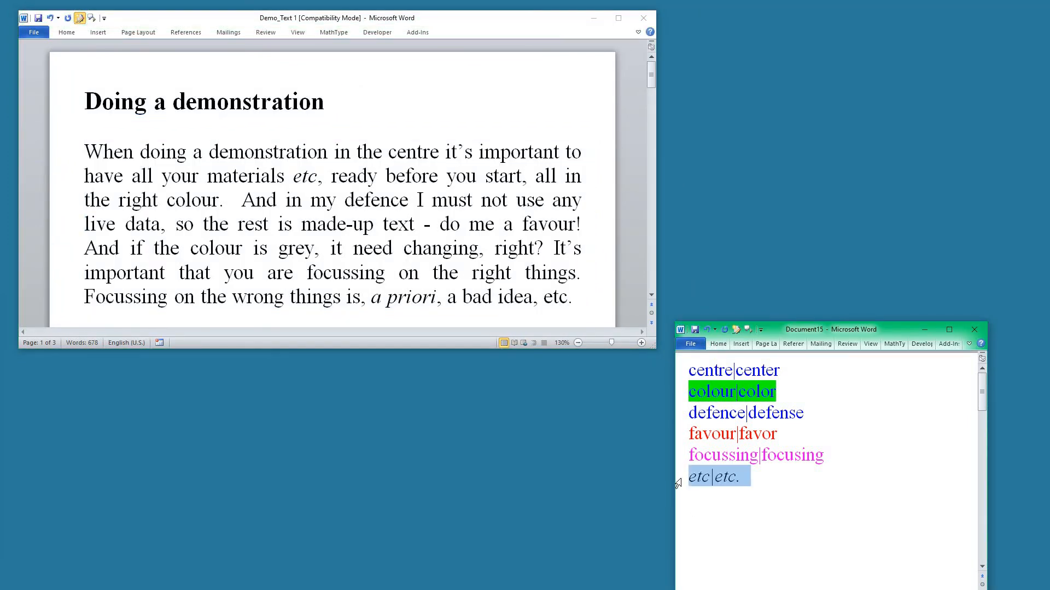
pyautogui.hotkey('ctrl', 'alt', 'h')
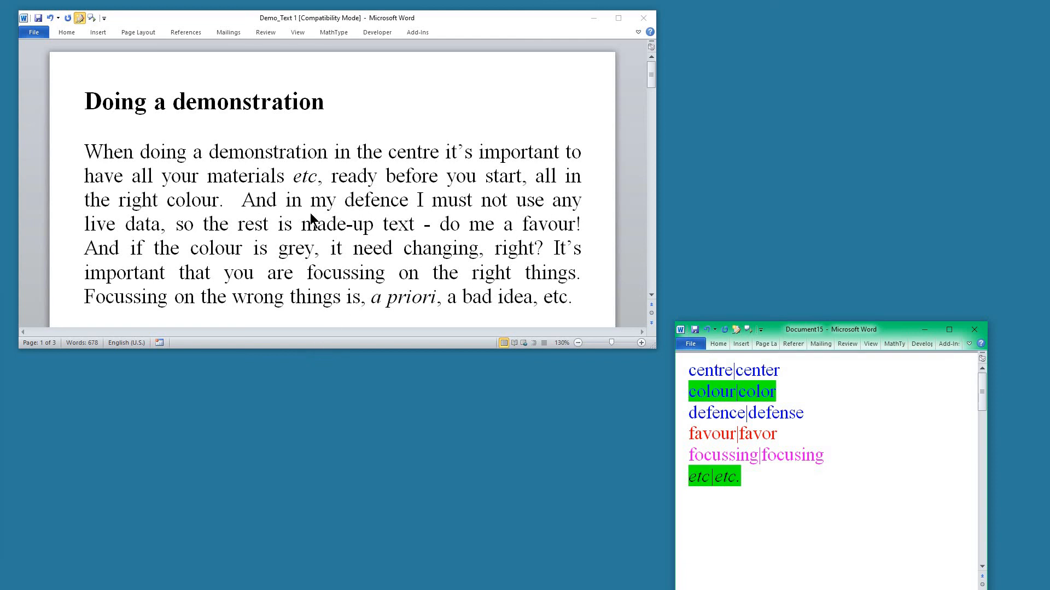
# Run the FRedit macro on Demo_Text 1 with the list, using tracked changes.
pyautogui.click(281, 217)
pyautogui.click(278, 217)
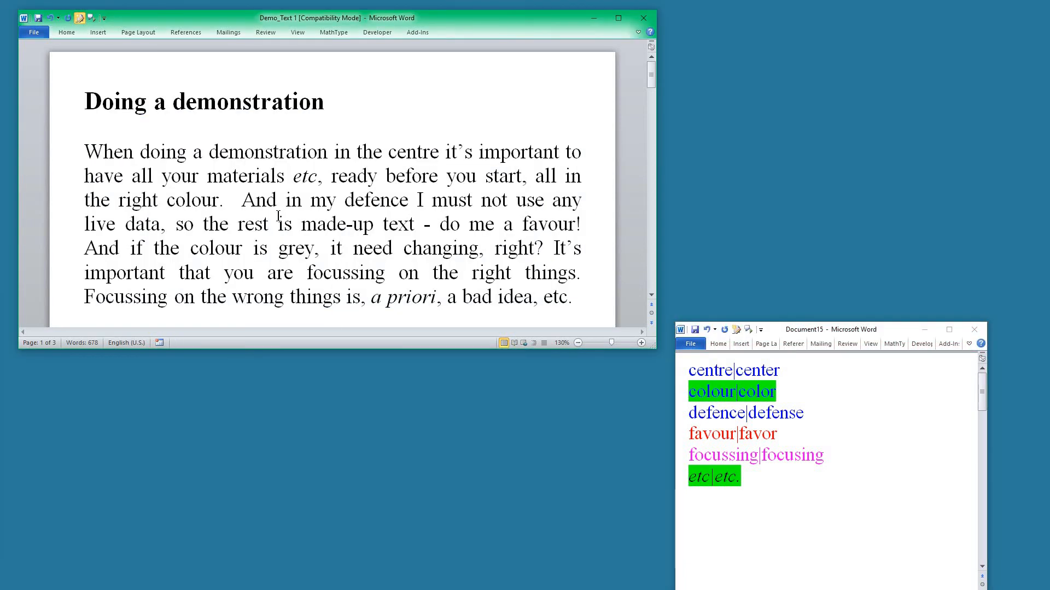
pyautogui.hotkey('ctrl', 'alt', 'f')
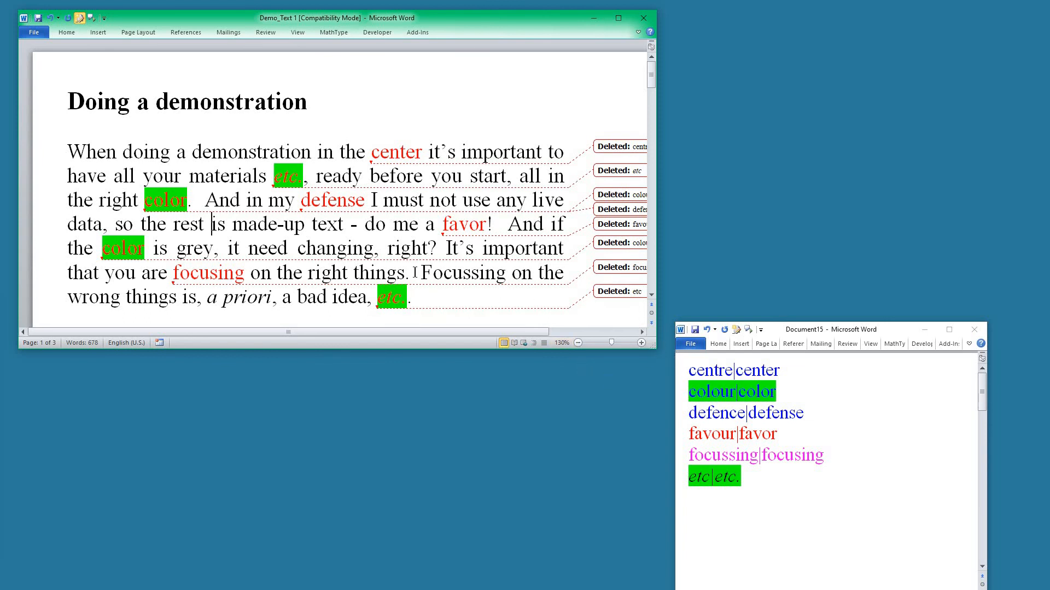
# Examine the tracked "etc" replacements in the heading and paragraph of section 2 in Demo_Text 1, temporarily enlarging the window.
pyautogui.scroll(-15, 415, 271)
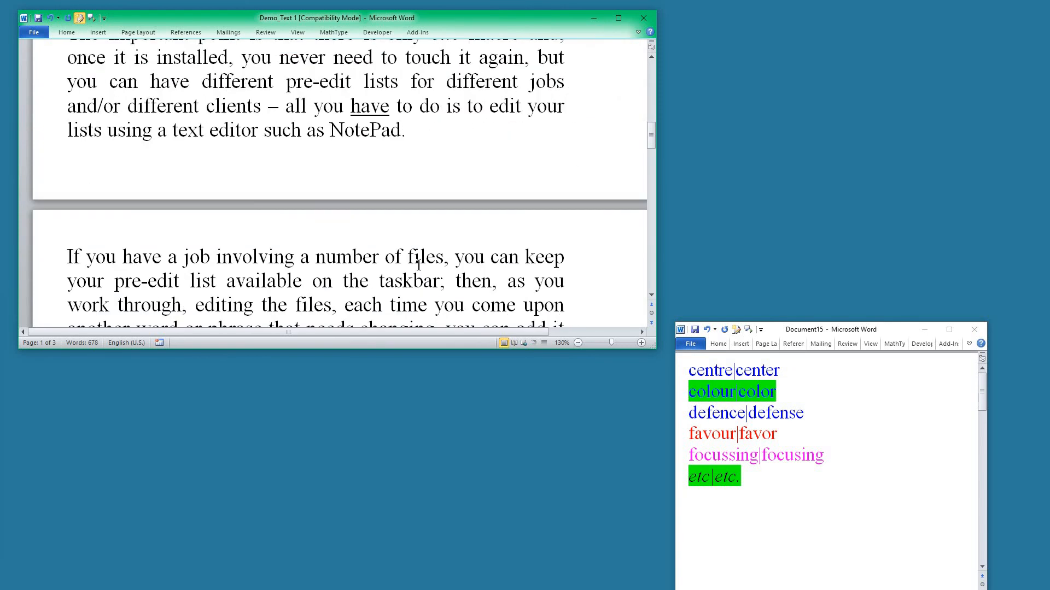
pyautogui.scroll(-3, 419, 265)
pyautogui.scroll(-5, 419, 265)
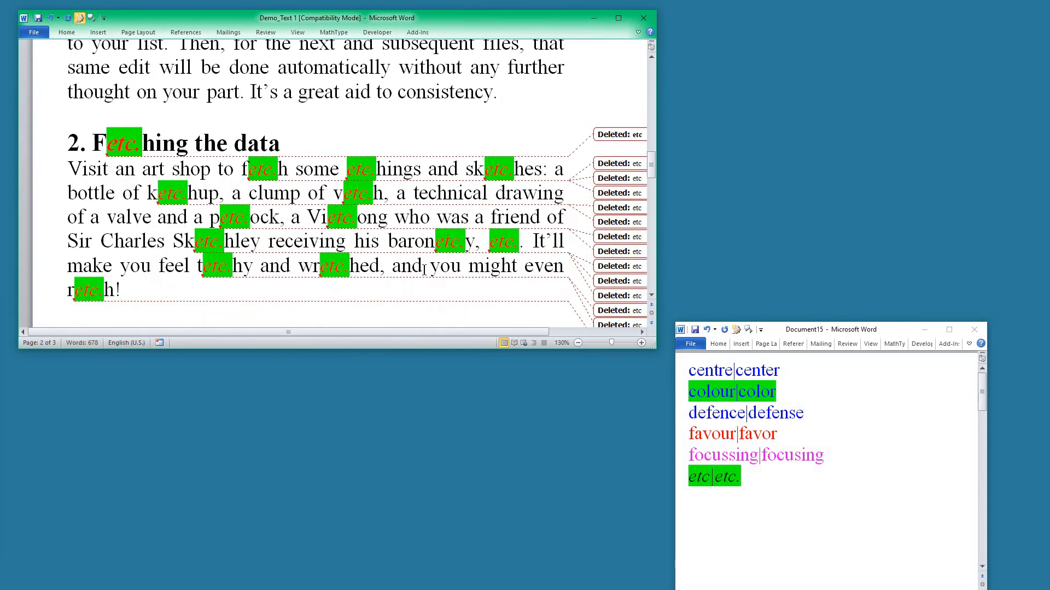
pyautogui.scroll(-3, 464, 269)
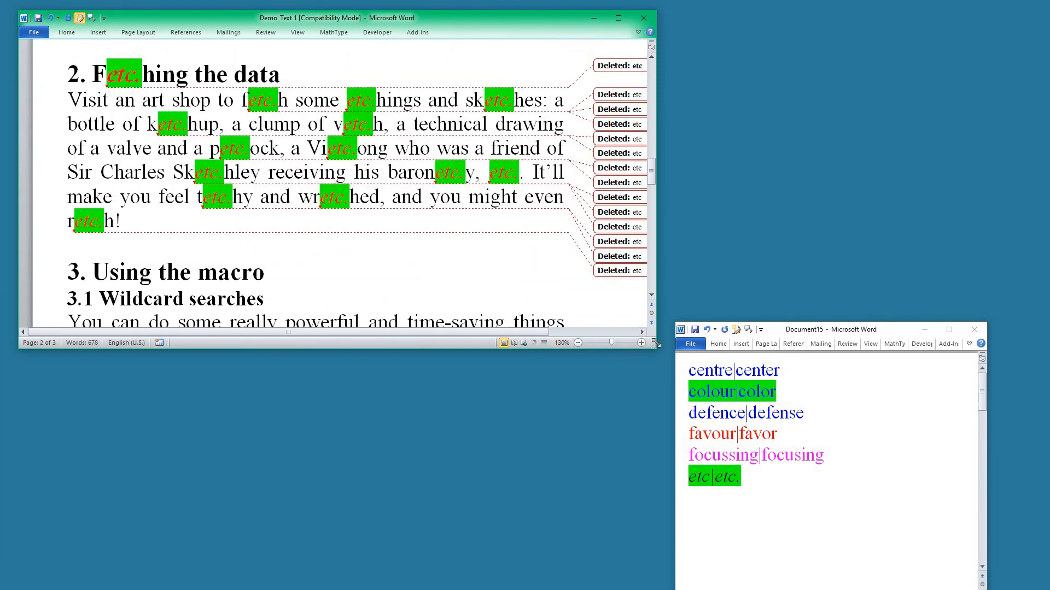
pyautogui.moveTo(655, 342); pyautogui.dragTo(954, 534)
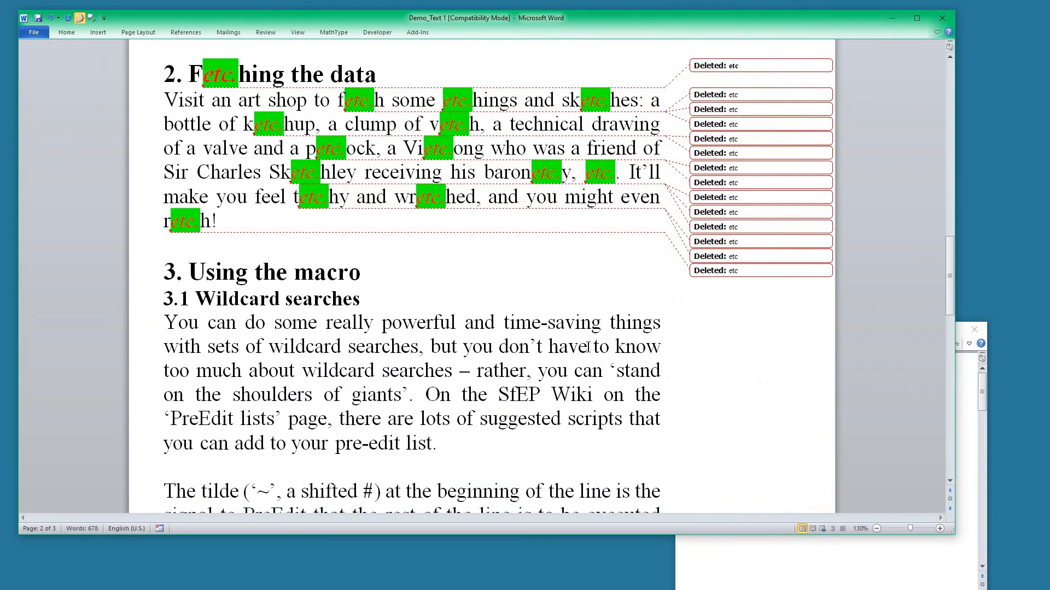
pyautogui.click(506, 256)
pyautogui.scroll(2, 436, 252)
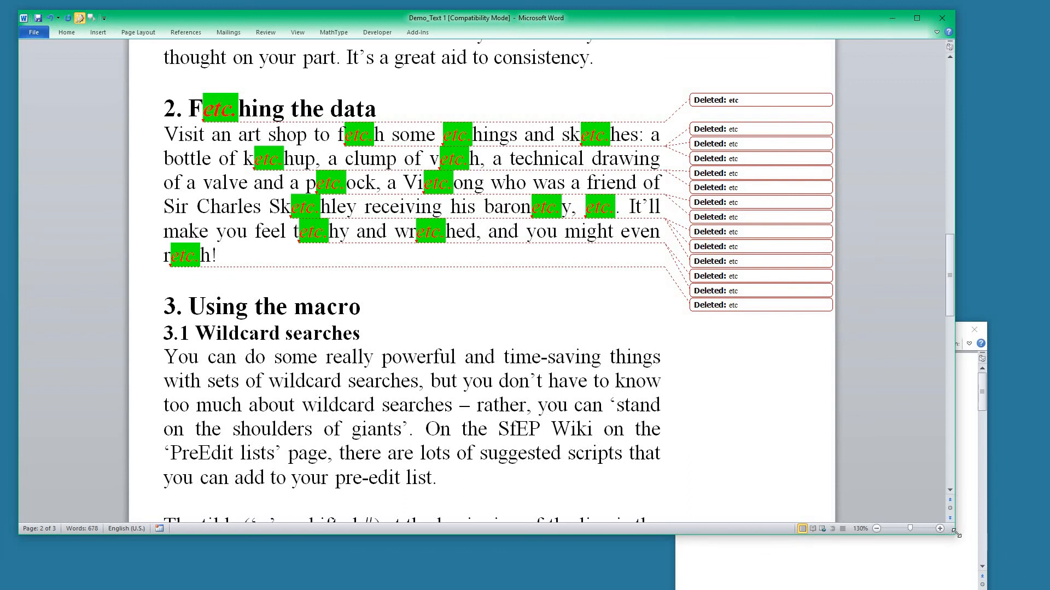
pyautogui.moveTo(956, 534); pyautogui.dragTo(783, 371)
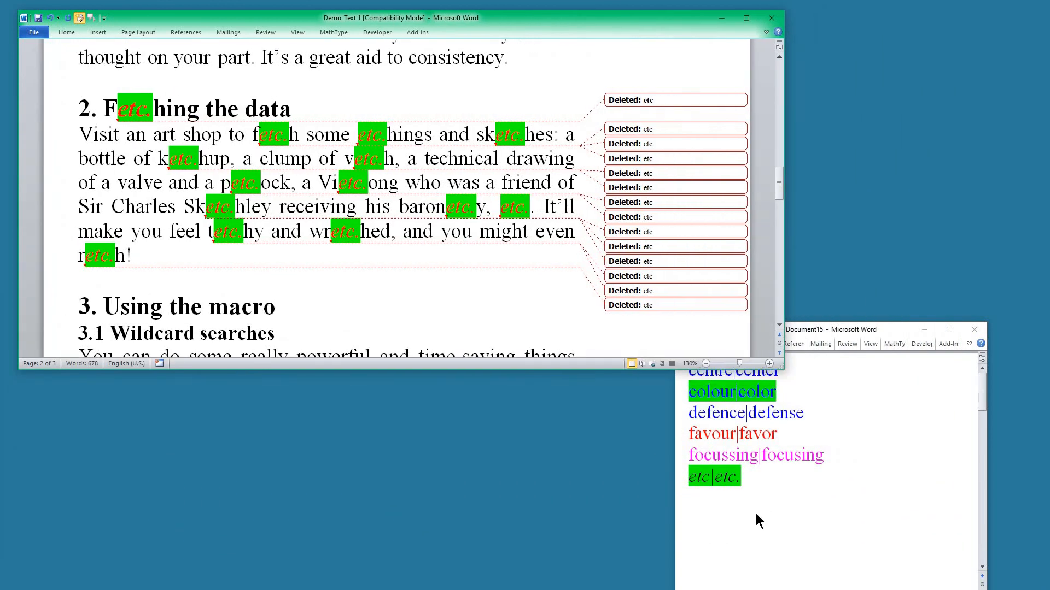
# Return to the list, place the insertion point before the bar in the "etc|etc." entry, and enlarge the list's view.
pyautogui.click(710, 485)
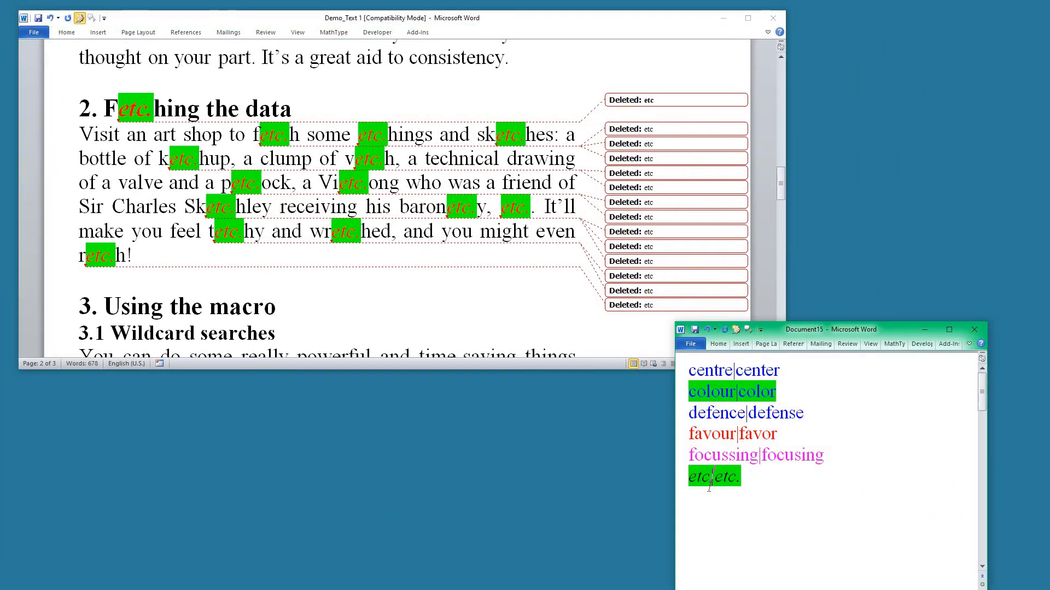
pyautogui.scroll(2, 709, 487)
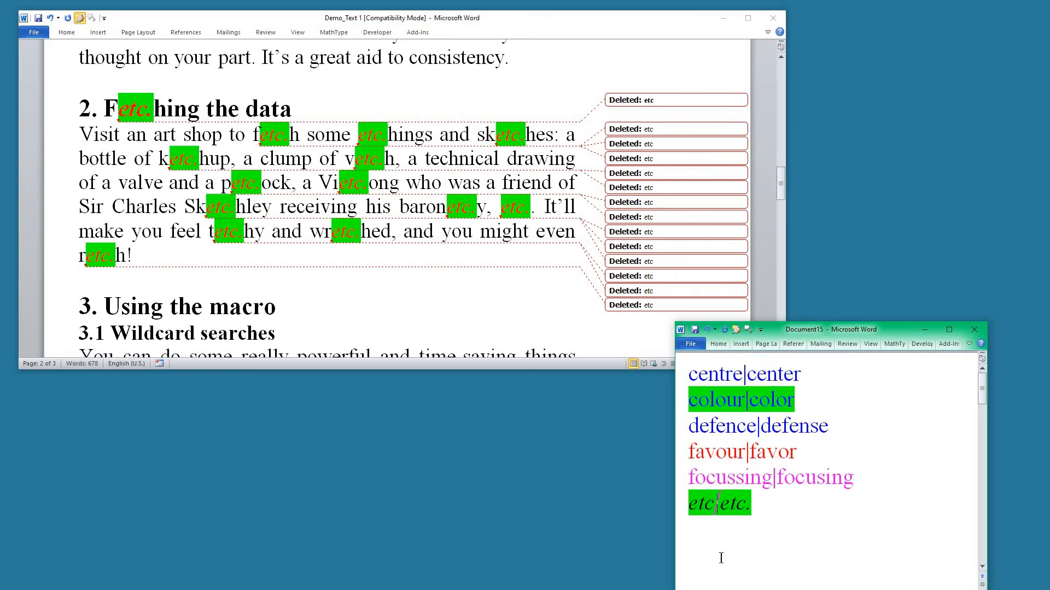